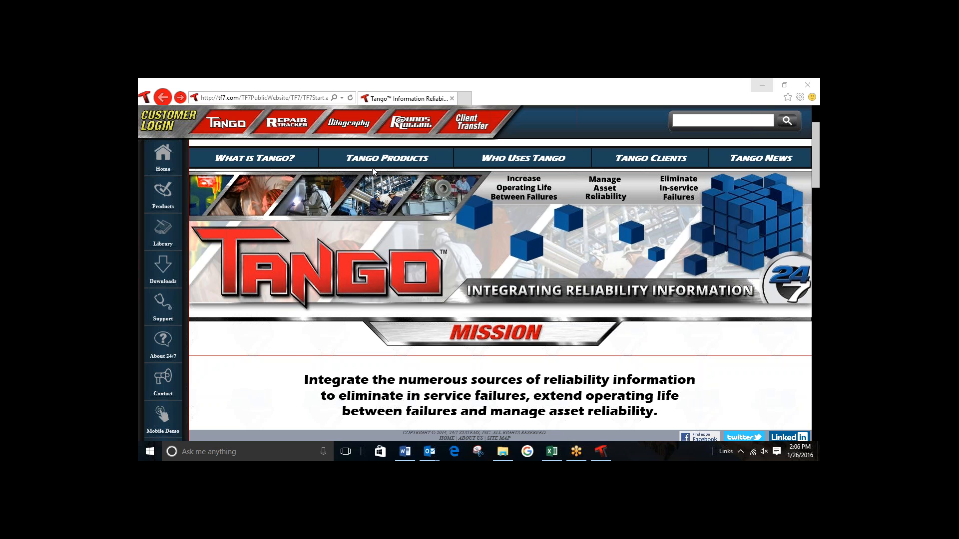
Step: Log in to the Repair Tracker customer service with the user name and the account password
left_click(286, 126)
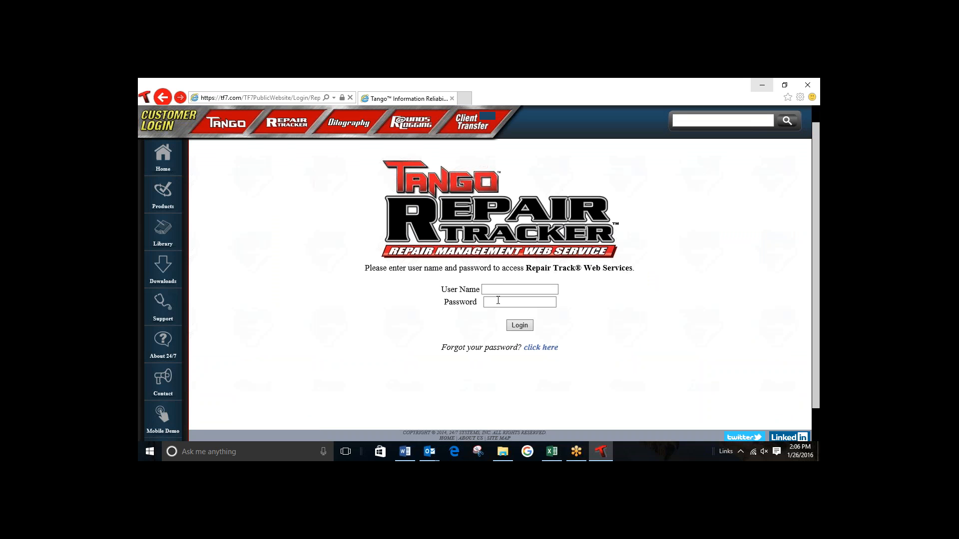
left_click(496, 289)
type("johnshop")
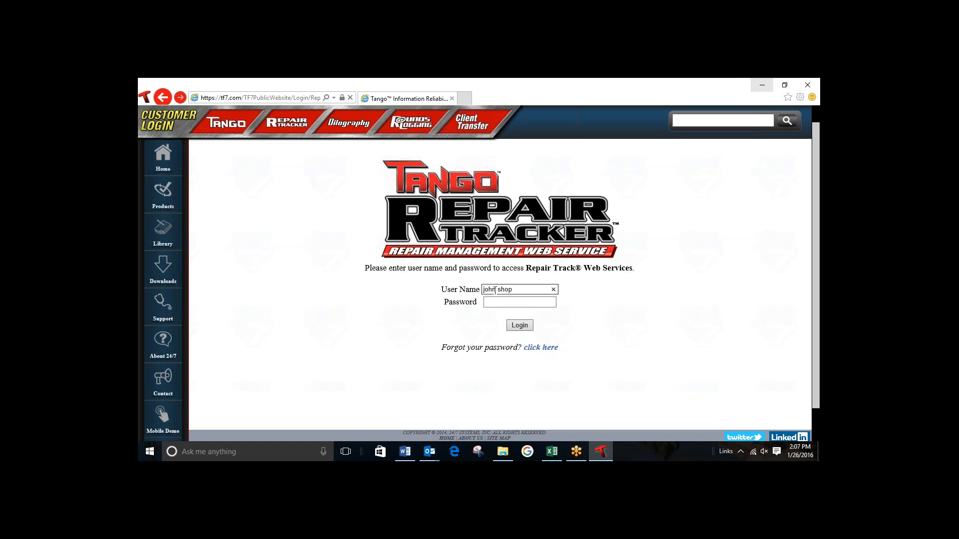
left_click(511, 303)
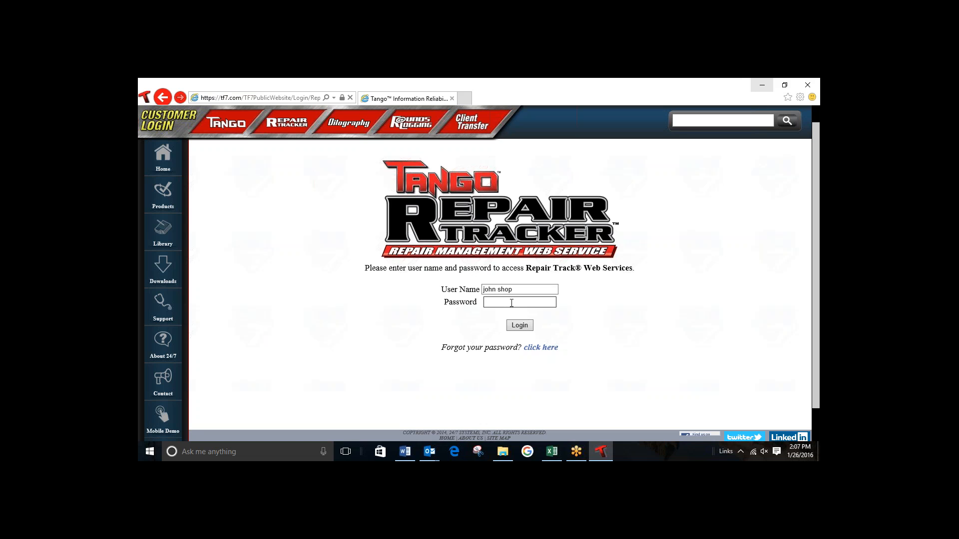
type("••••")
left_click(516, 327)
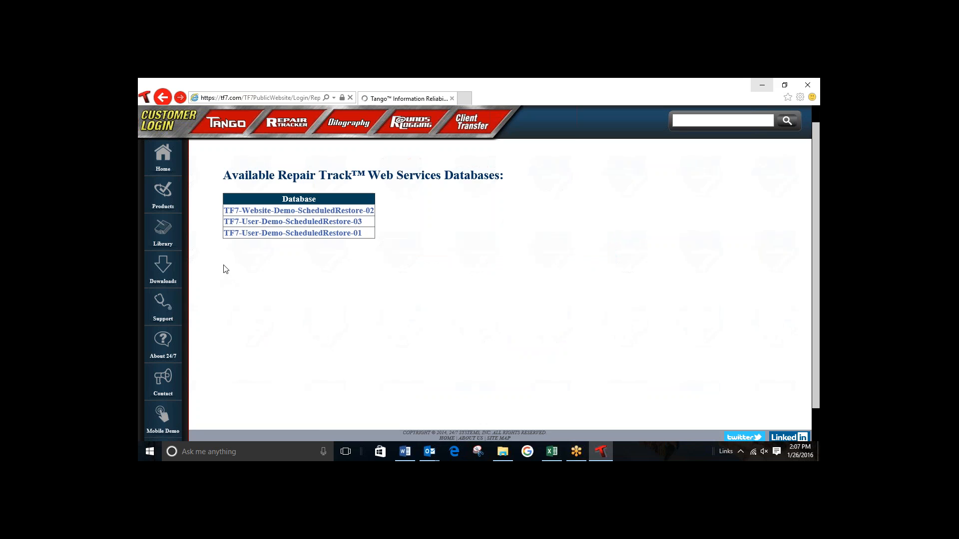
Step: Open the TF7-User-Demo-ScheduledRestore-01 database and the repair record of the motor with plant tag 453
left_click(332, 233)
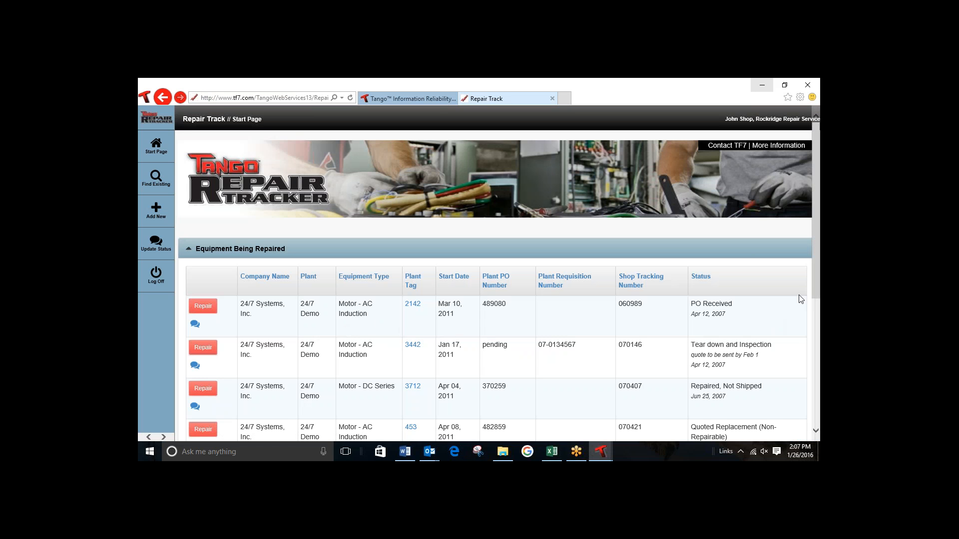
left_click_drag(815, 290, 801, 347)
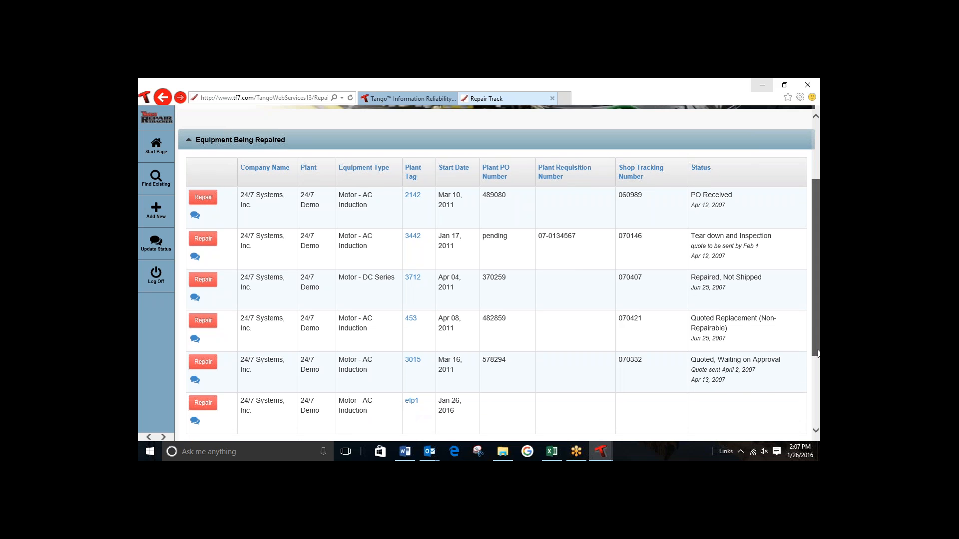
mouse_move(818, 353)
left_mouse_down()
mouse_move(818, 365)
mouse_move(819, 341)
left_mouse_up()
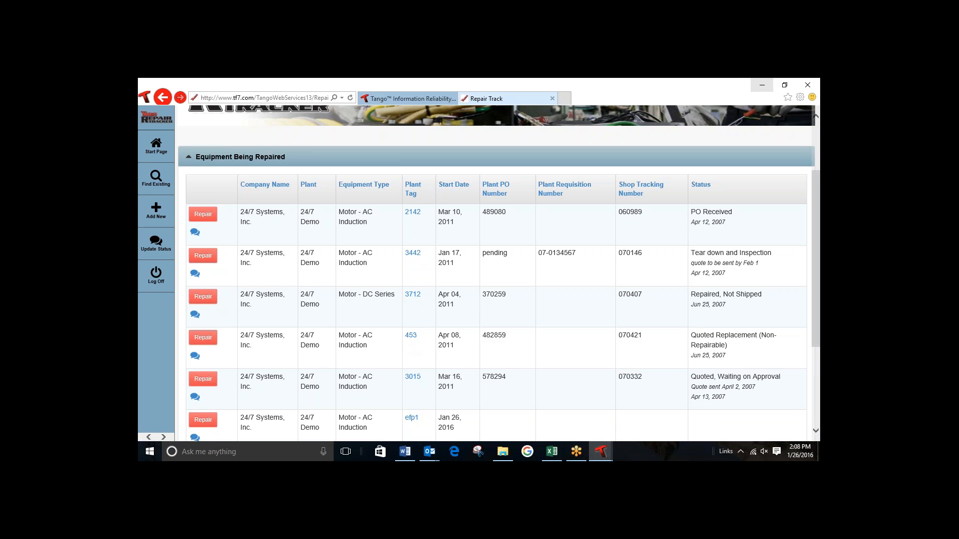
left_click(204, 340)
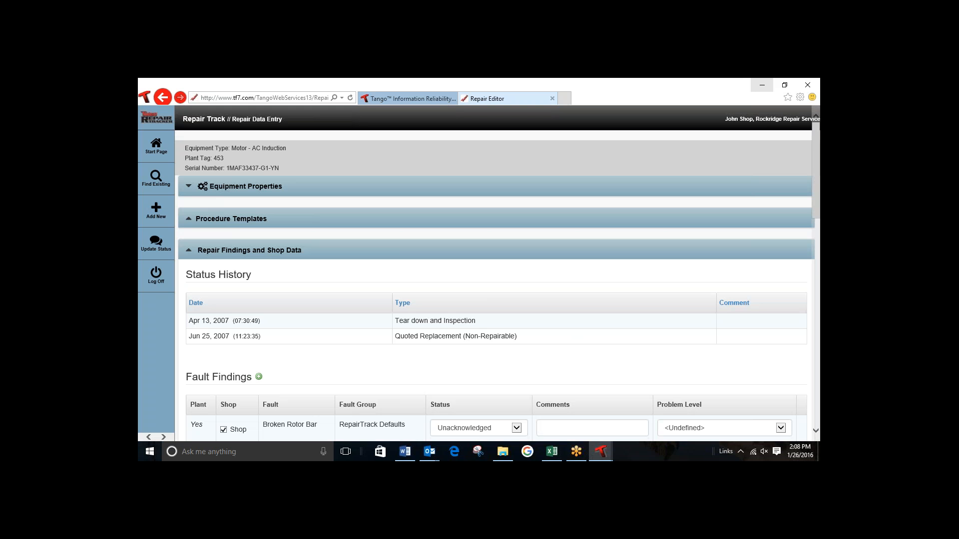
Step: Search the fault finding options for "load" and add Constant excessive load to the repair's fault findings
scroll(207, 337, "down", 2)
scroll(721, 265, "down", 3)
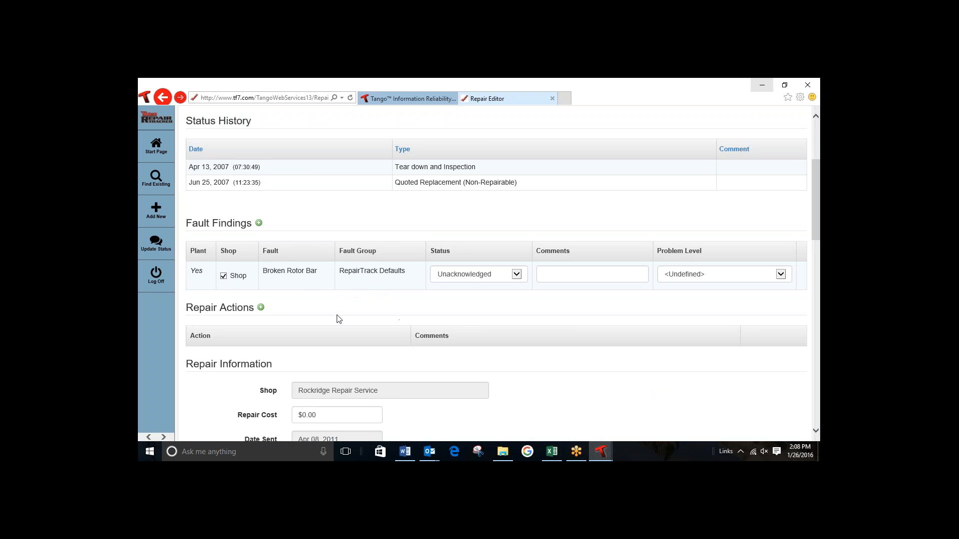
left_click(258, 222)
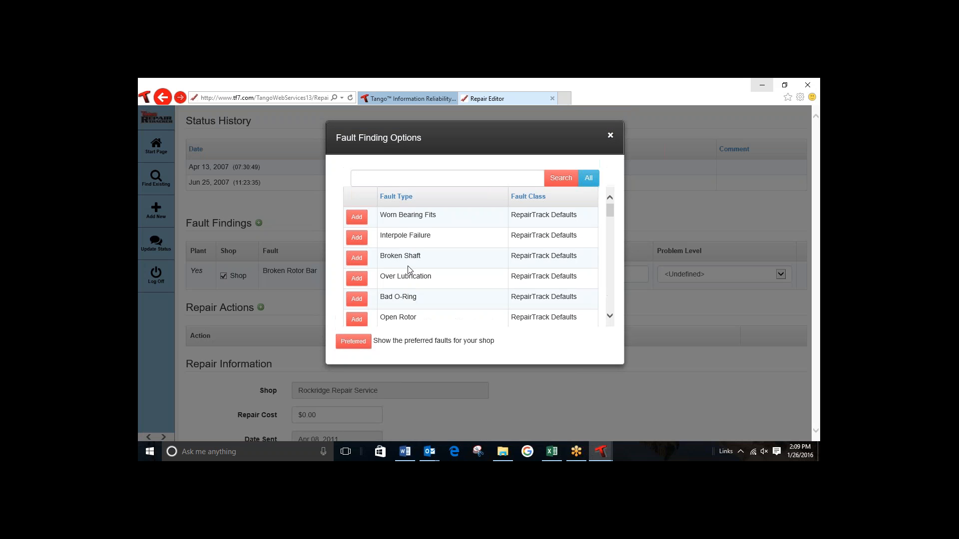
left_click(380, 177)
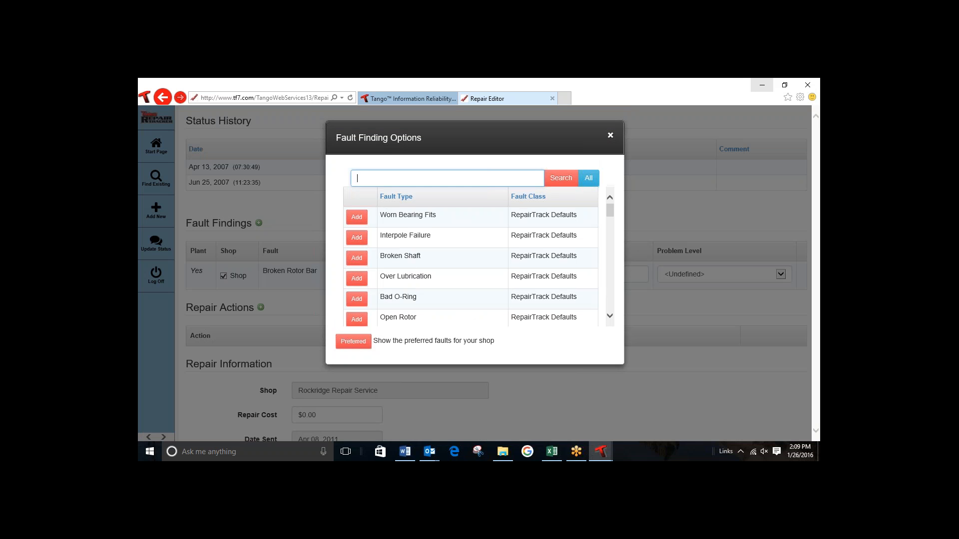
type("load")
key("Return")
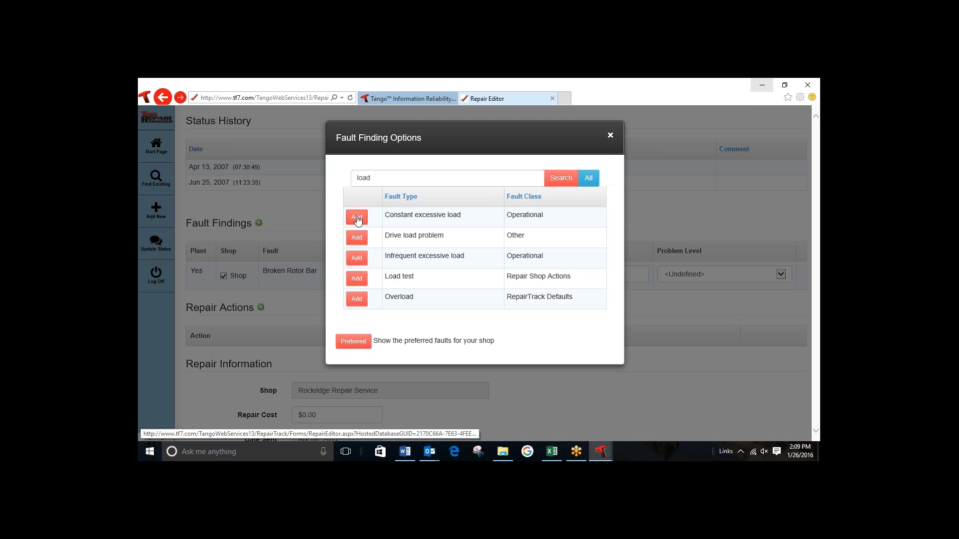
left_click(357, 216)
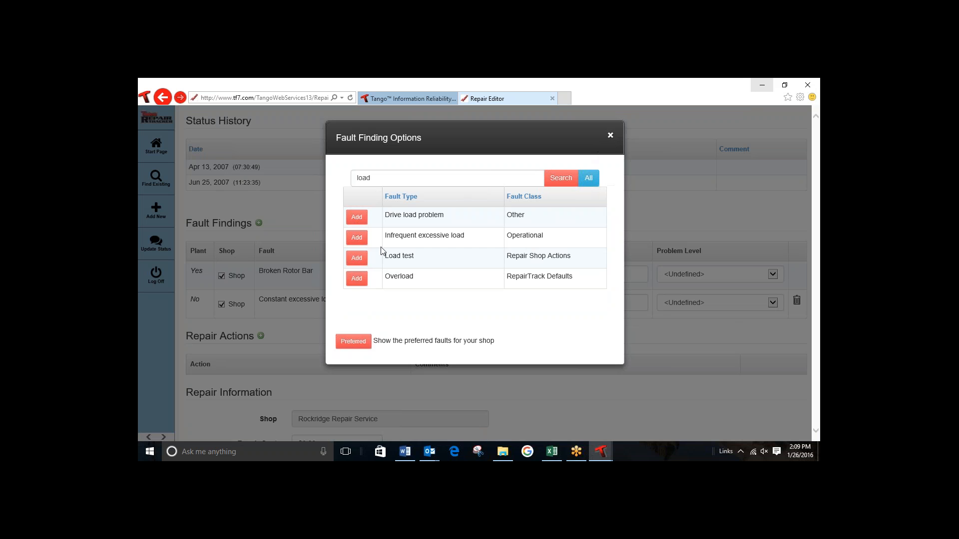
Step: Add the Overload fault to the fault findings and set its problem level to Root Cause
left_click(361, 280)
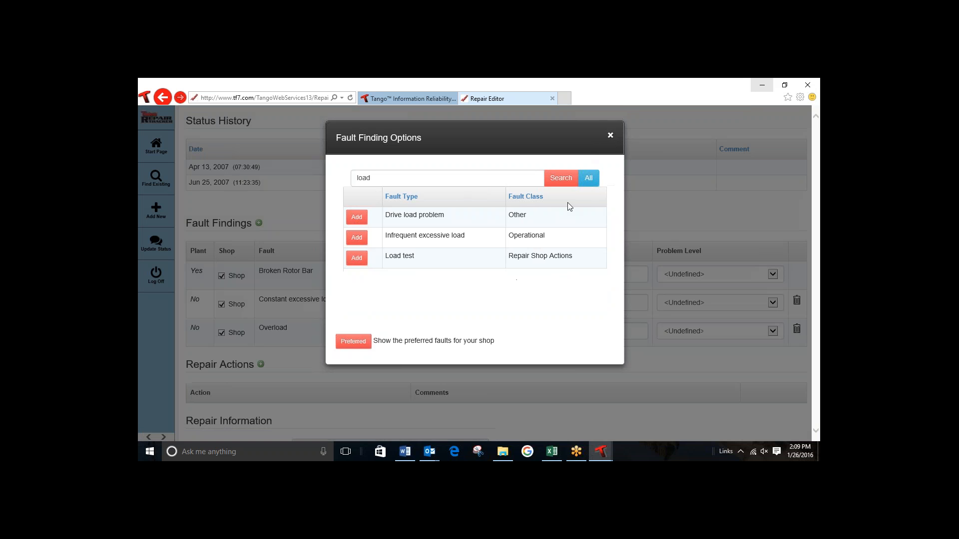
left_click(611, 138)
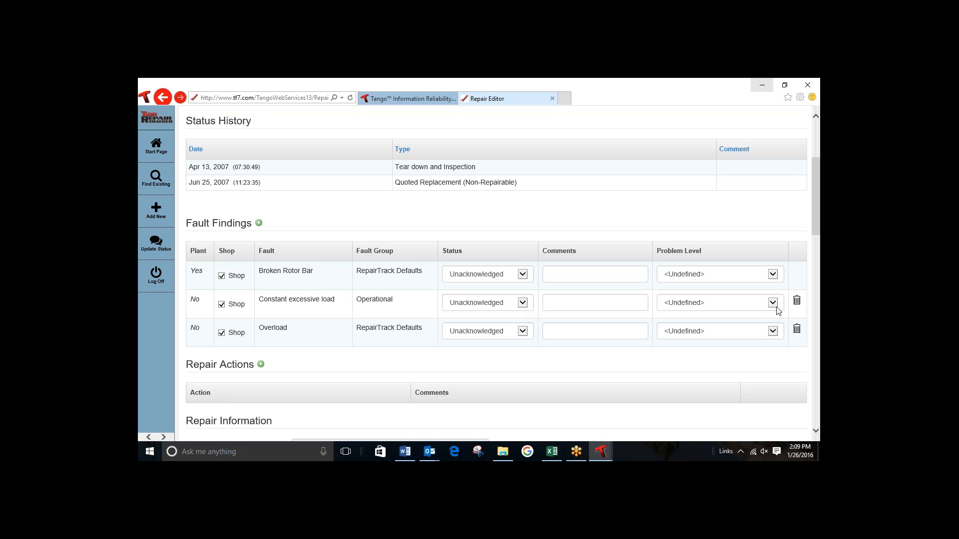
left_click(773, 332)
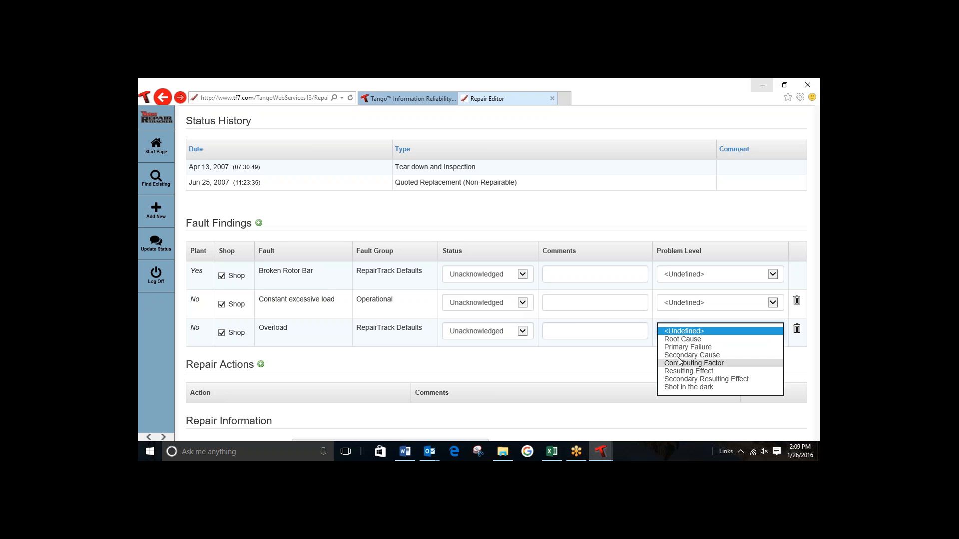
left_click(681, 339)
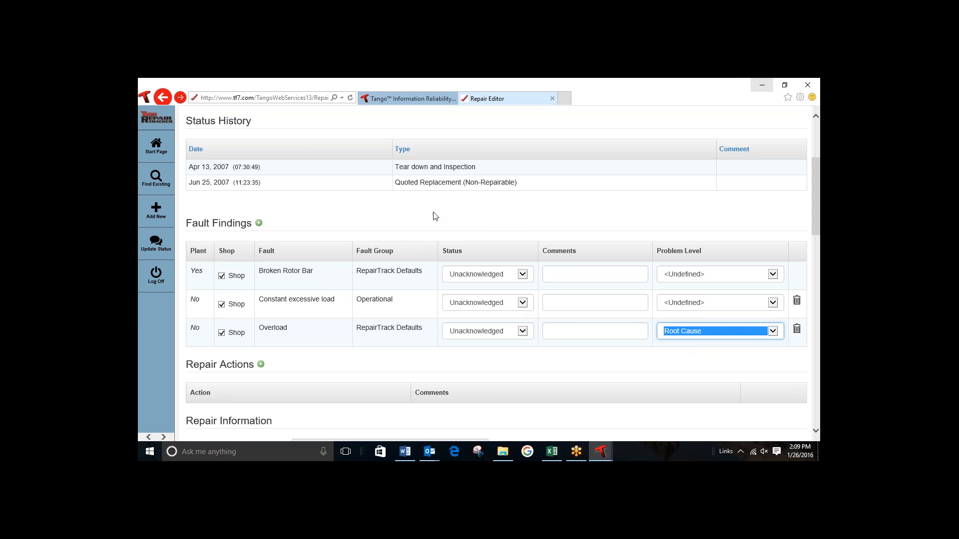
Step: Search the fault finding options for "star" and add Excessive starts to the fault findings
mouse_move(815, 220)
left_mouse_down()
mouse_move(815, 201)
mouse_move(816, 212)
left_mouse_up()
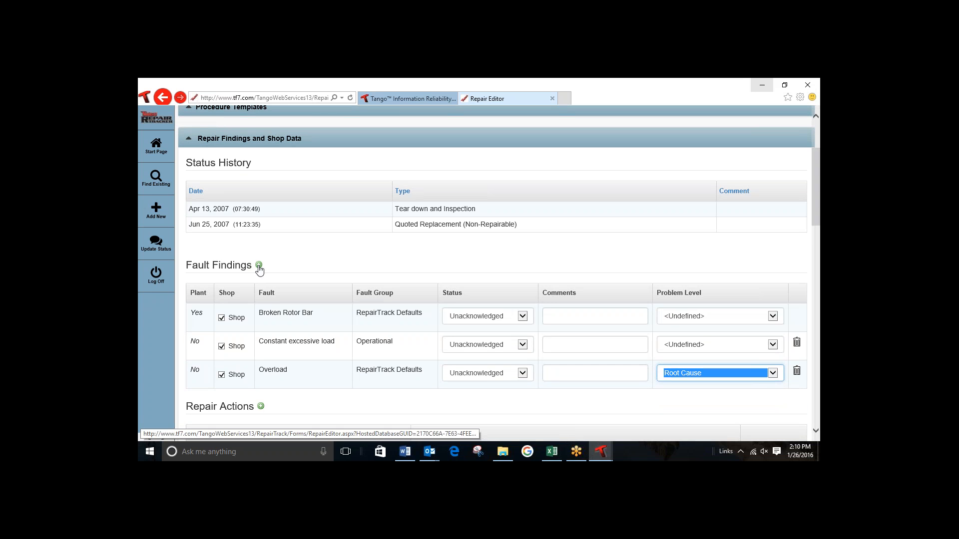
left_click(259, 264)
left_click(410, 182)
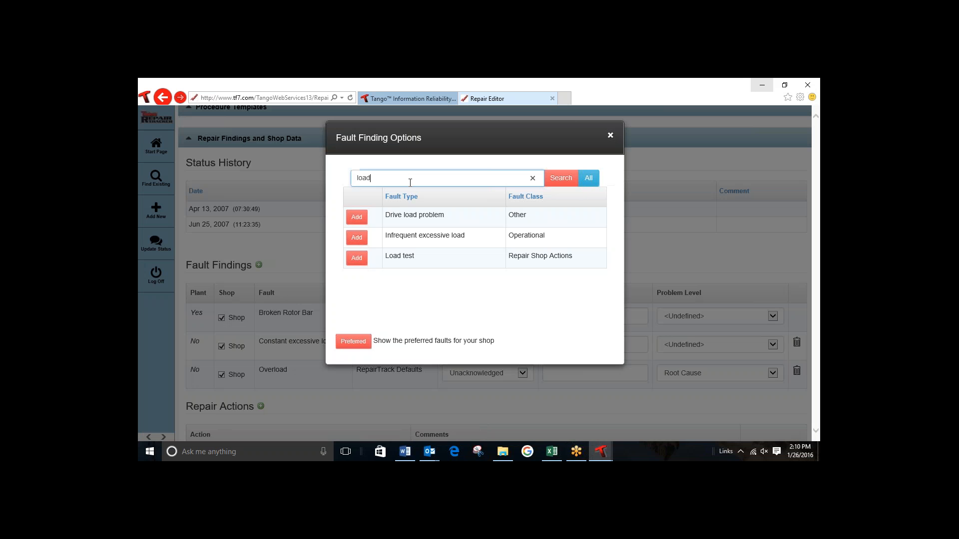
key("BackSpace")
key("BackSpace")
key("BackSpace")
key("BackSpace")
type("start")
key("Return")
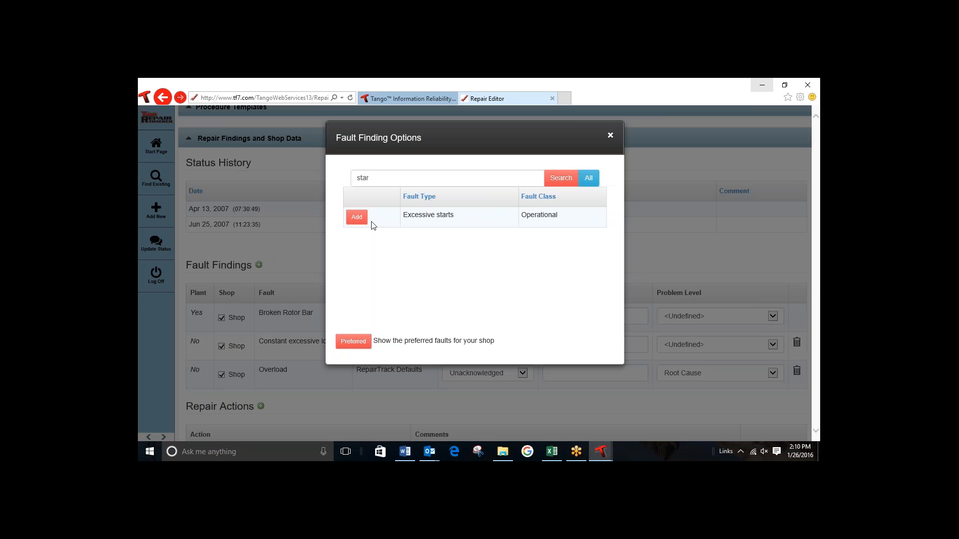
left_click(355, 218)
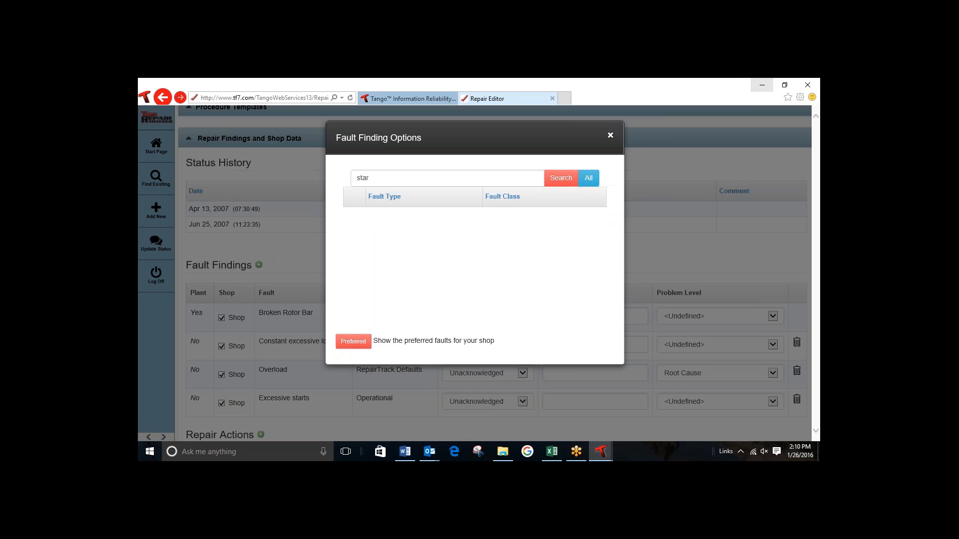
left_click(610, 135)
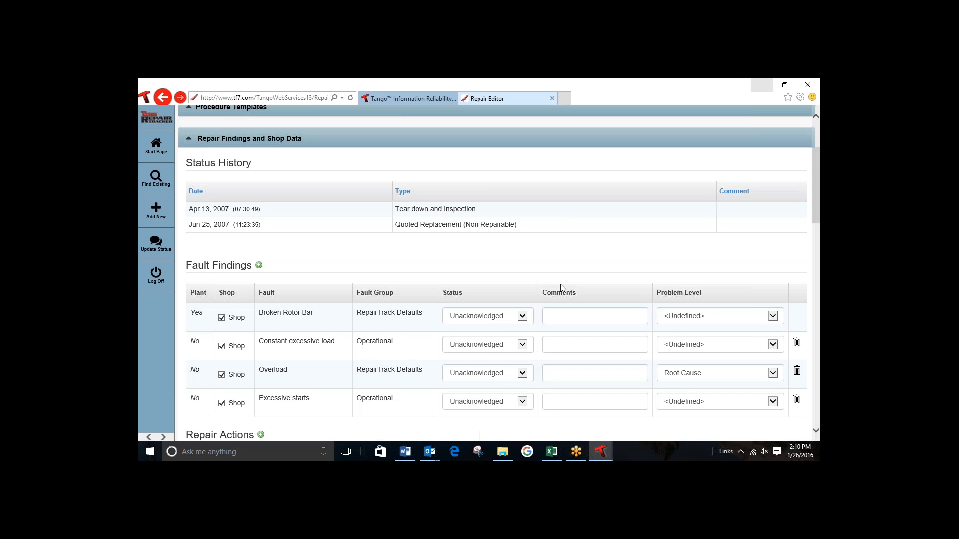
Step: Set the problem level of Excessive starts to Root Cause and save the repair without closing it
left_click(777, 402)
left_click(681, 379)
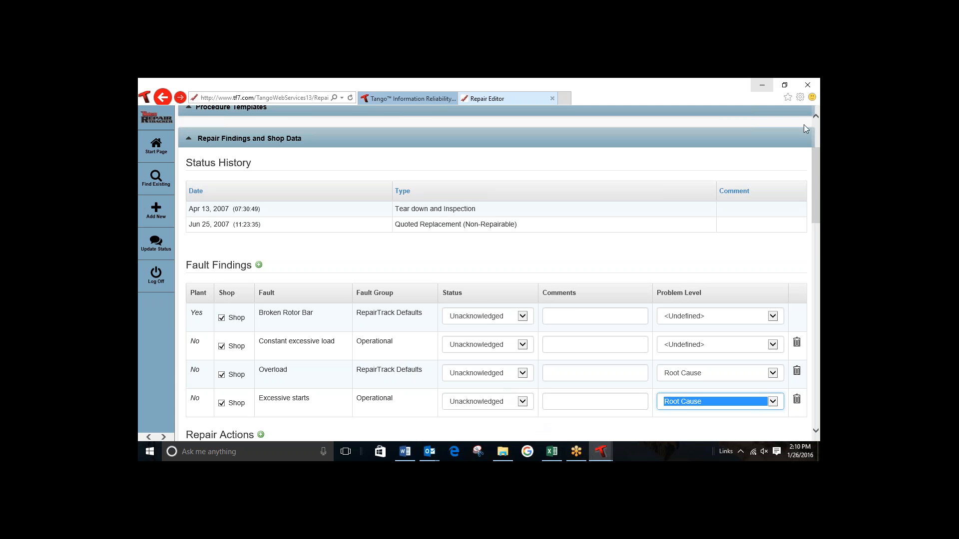
left_click_drag(814, 182, 816, 215)
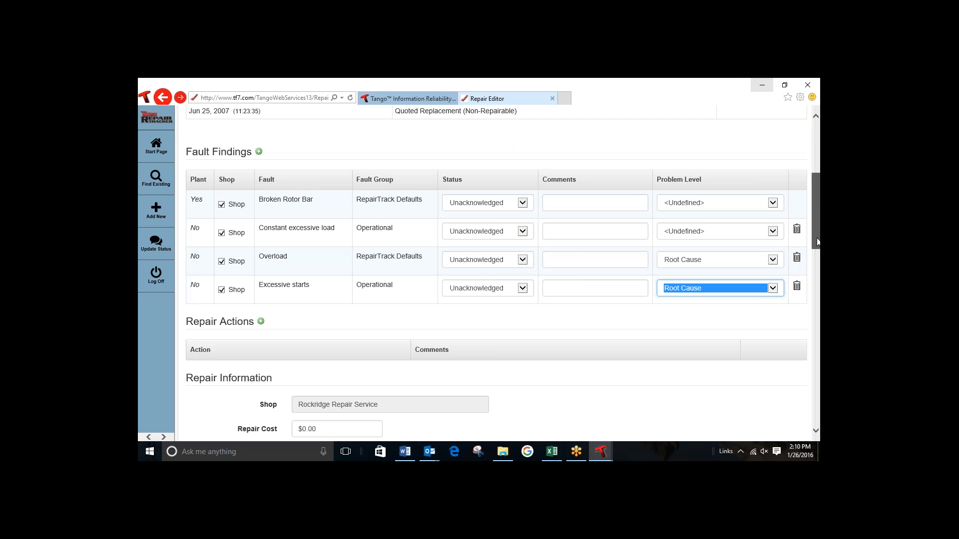
left_click_drag(817, 241, 819, 420)
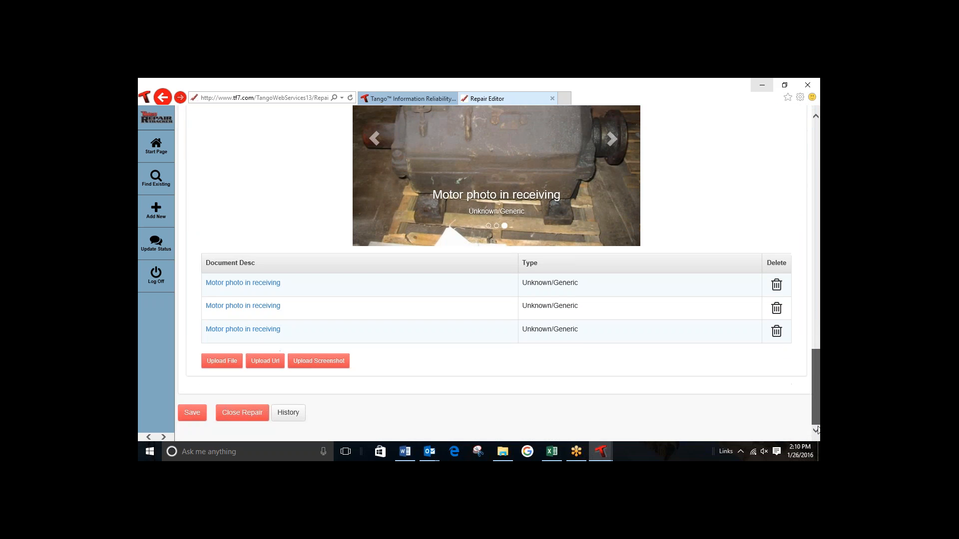
left_click(190, 414)
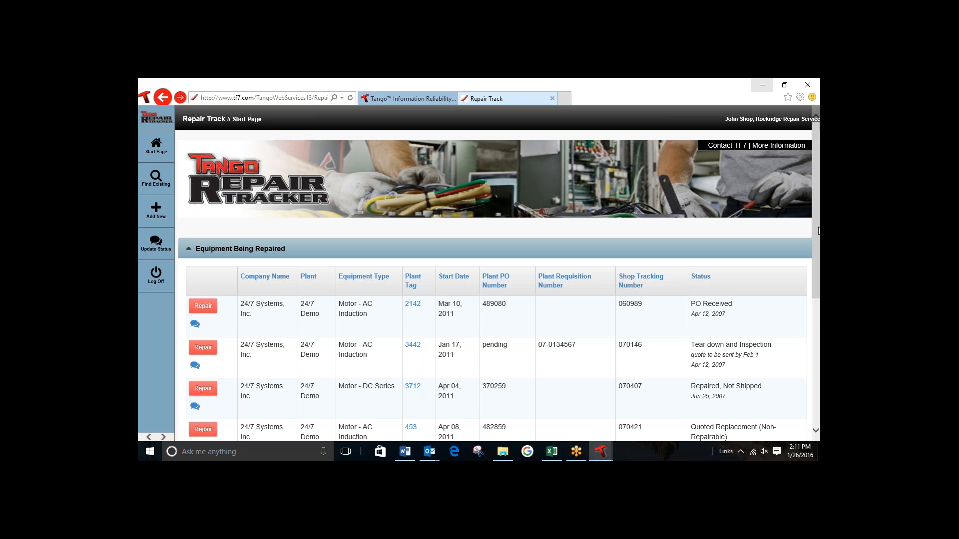
Step: Reopen the repair record for plant tag 453 from the equipment being repaired and check its fault findings
left_click_drag(818, 233, 815, 282)
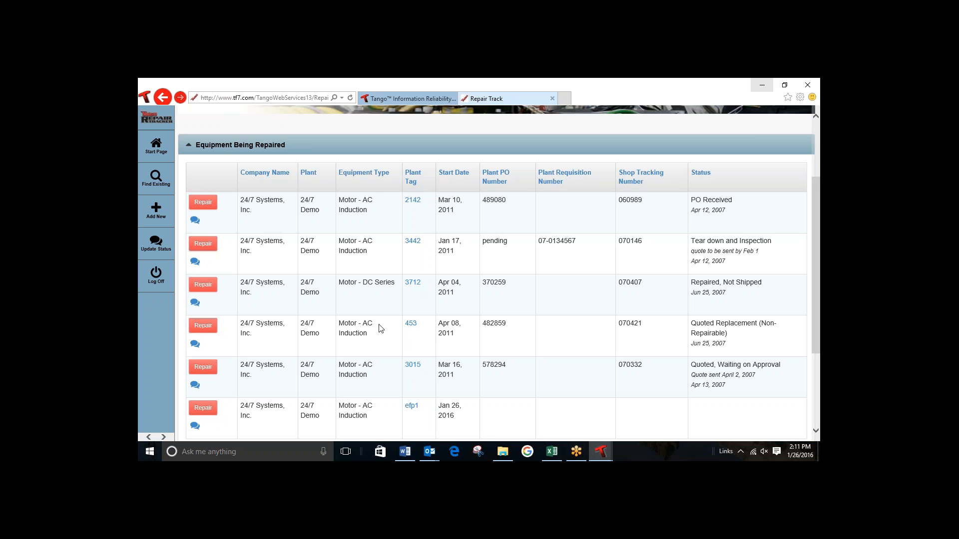
left_click(202, 327)
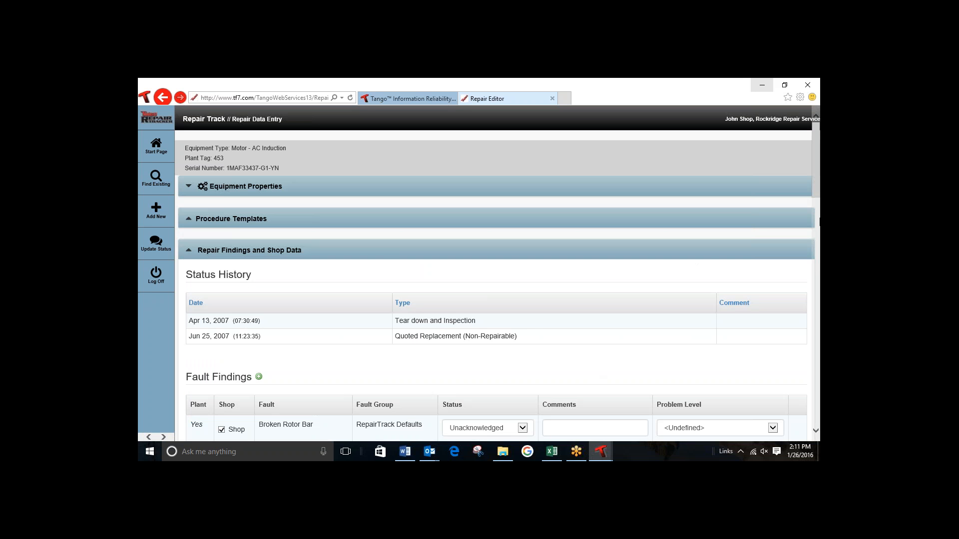
scroll(814, 200, "down", 2)
scroll(817, 235, "down", 3)
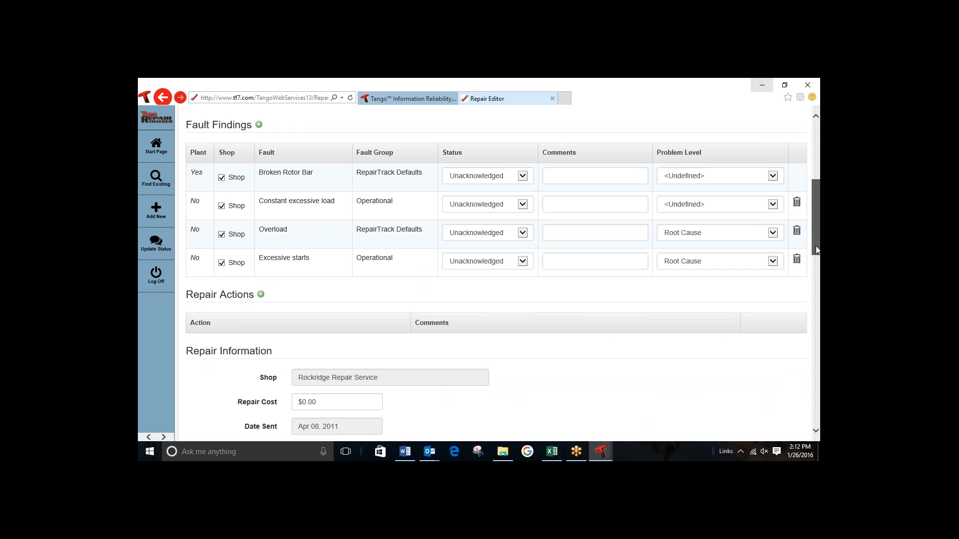
Step: Upload failure 2.jpg to the repair's linked documents as a Mechanical Inspection file and save the repair without closing it
left_click_drag(816, 246, 819, 404)
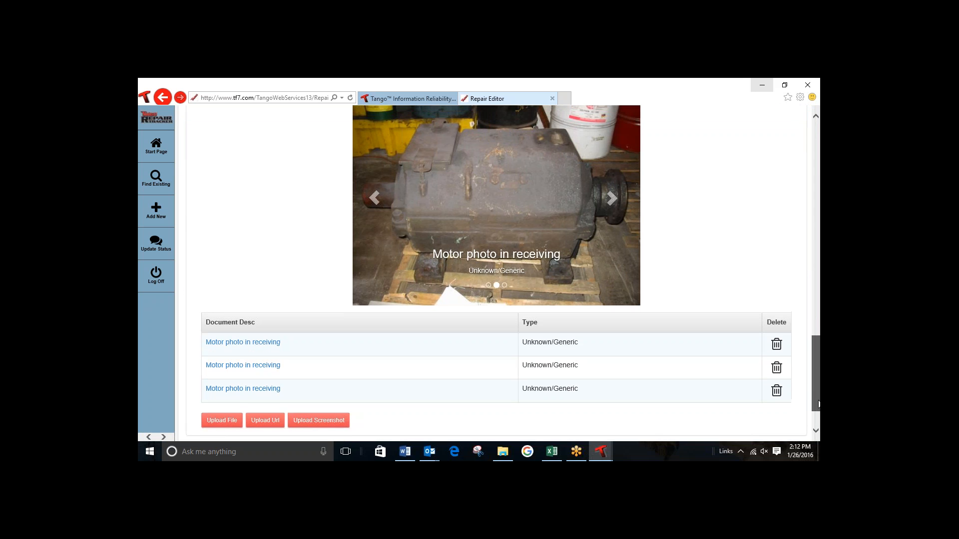
left_click(221, 422)
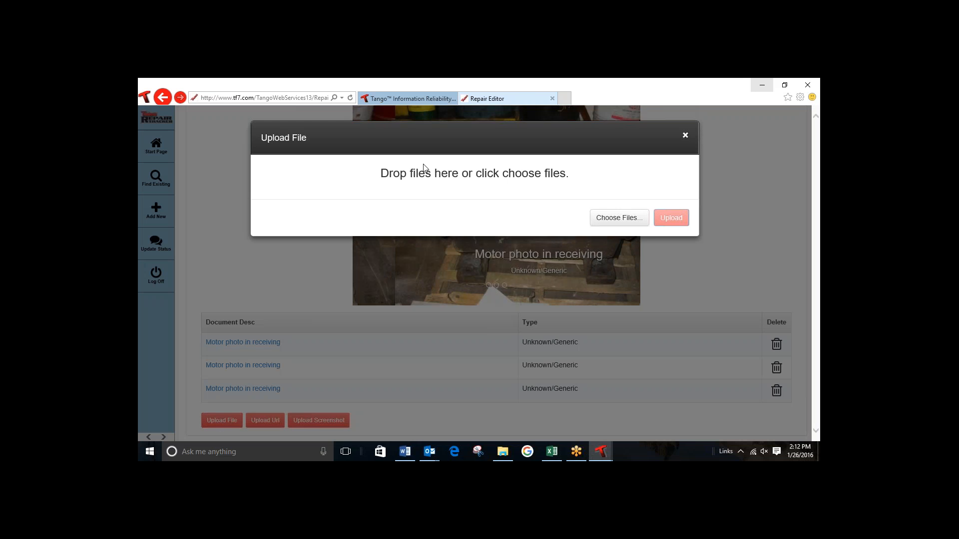
left_click(619, 219)
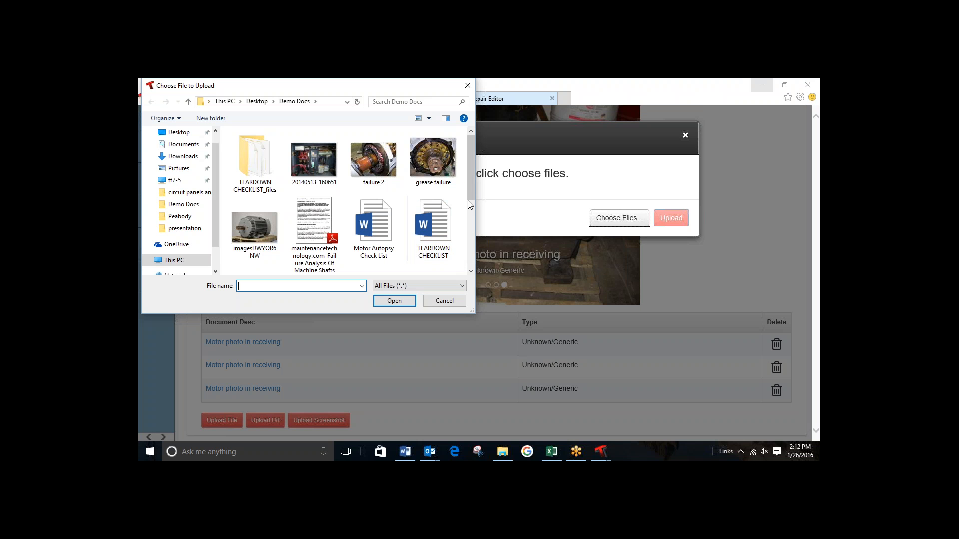
double_click(367, 161)
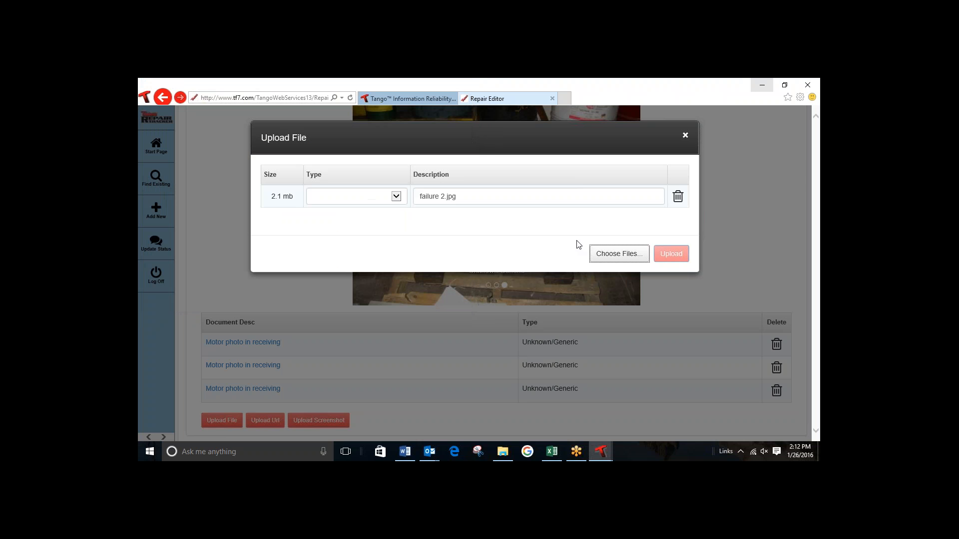
left_click(400, 200)
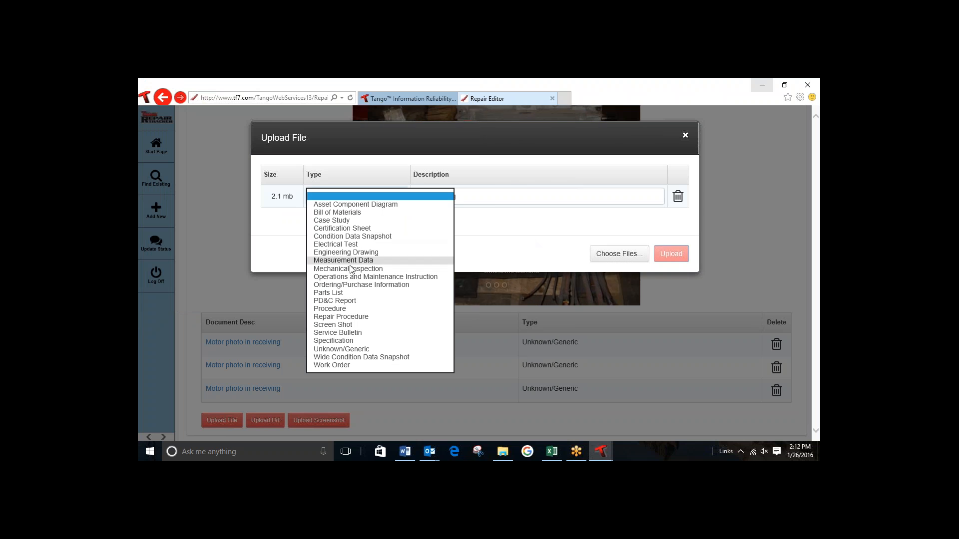
left_click(349, 269)
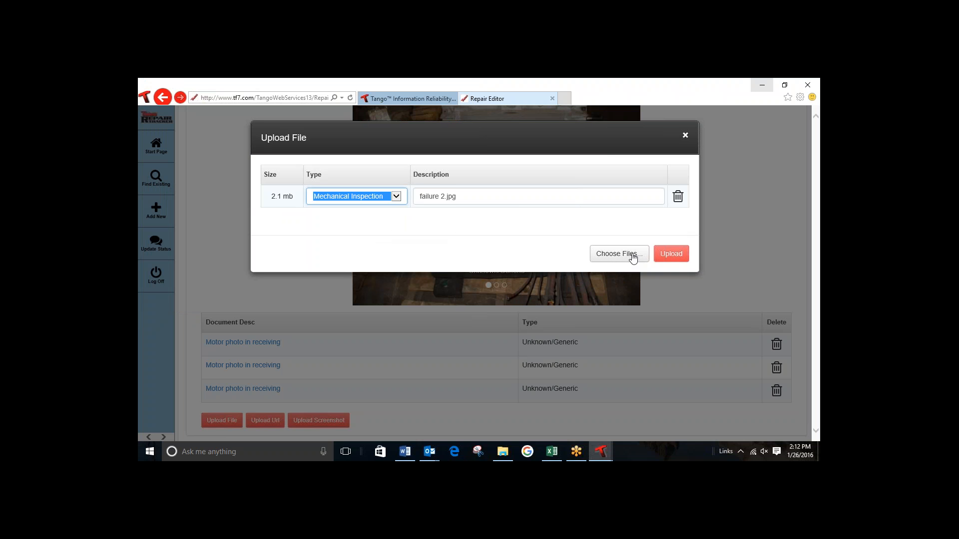
left_click(682, 252)
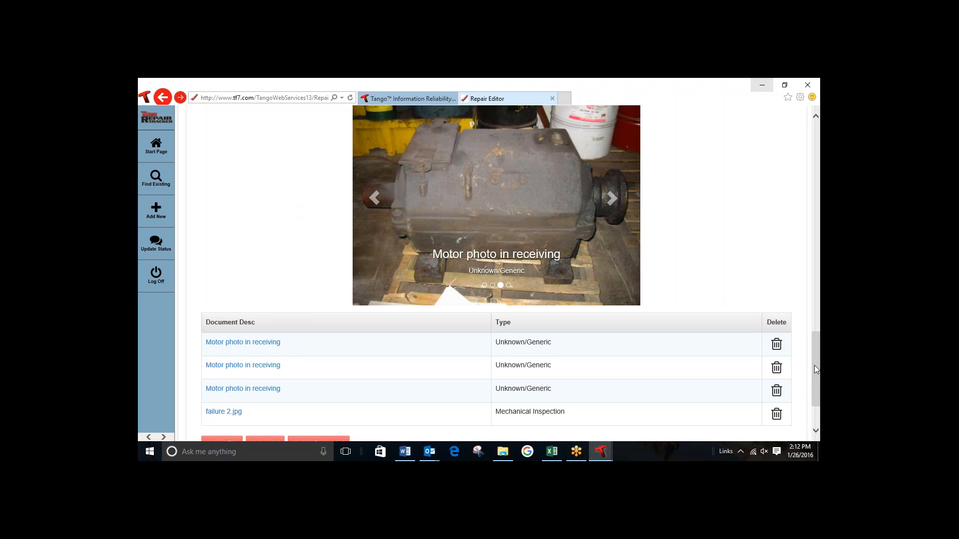
left_click_drag(818, 369, 819, 393)
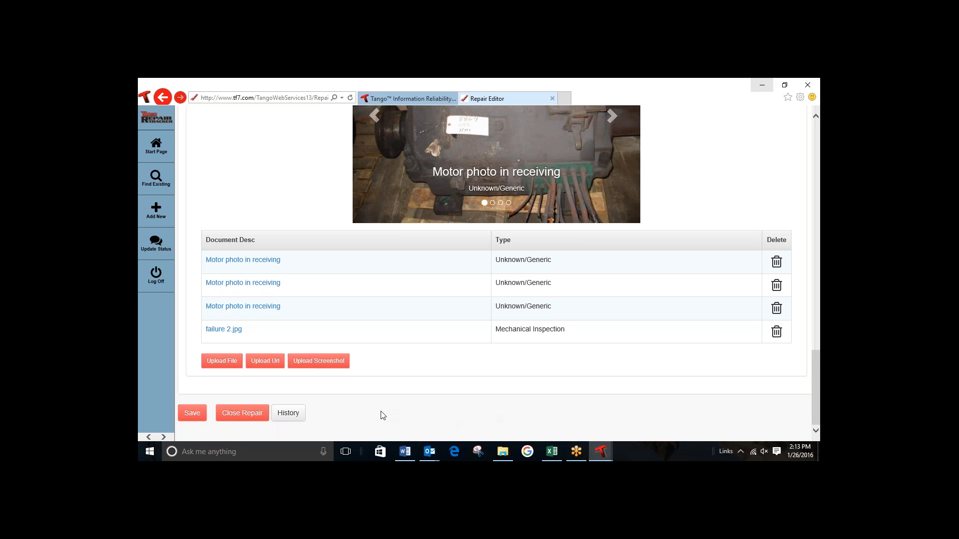
left_click(191, 418)
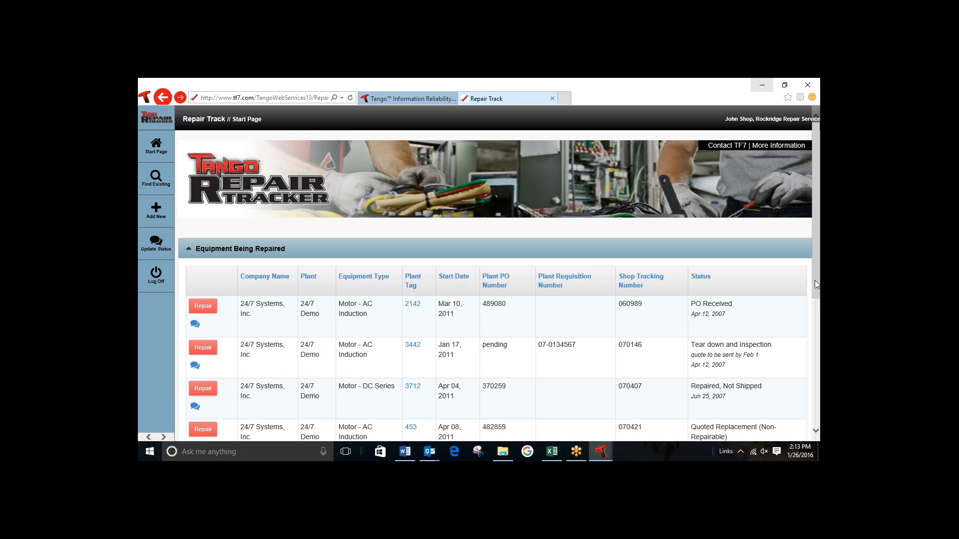
left_click_drag(815, 280, 816, 300)
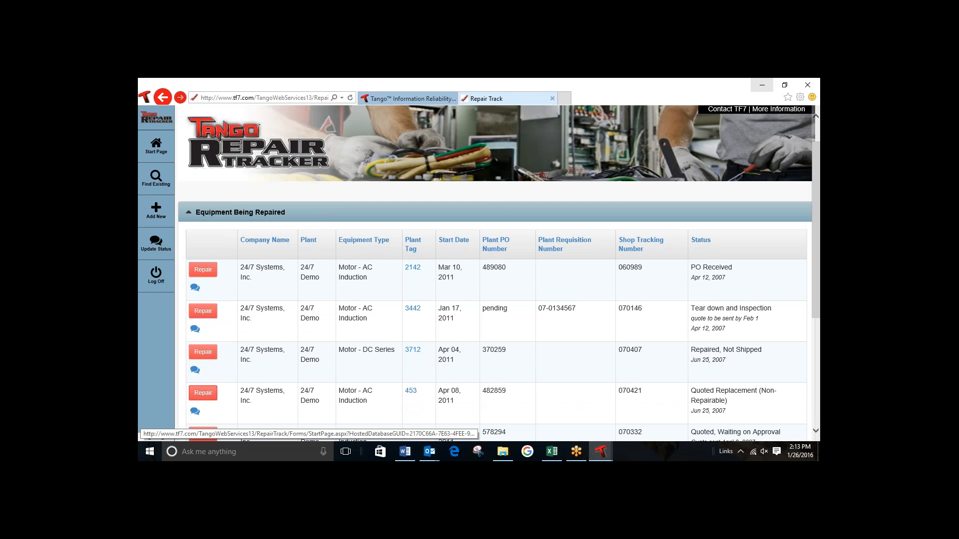
left_click(411, 397)
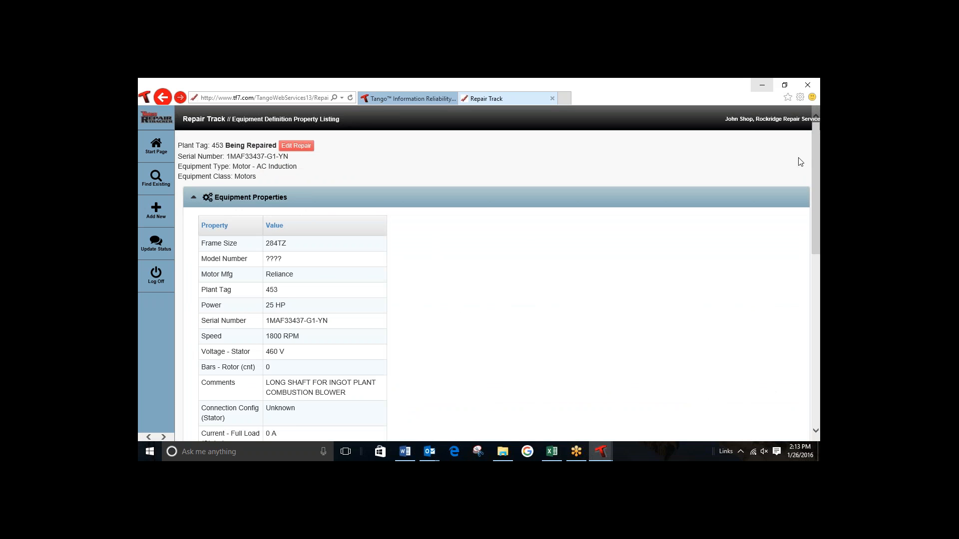
left_click(153, 149)
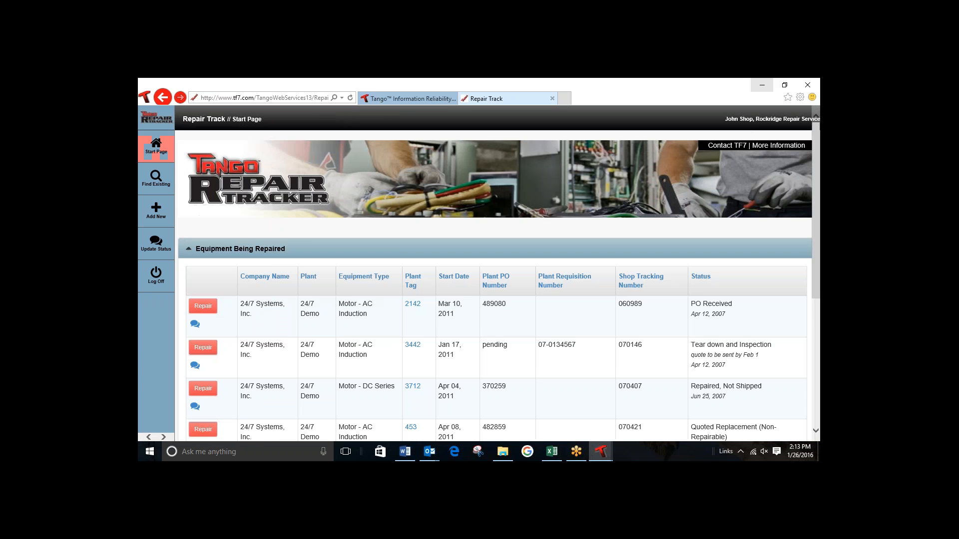
Step: Open the equipment record for plant tag 453 from the equipment being repaired and start scrapping the equipment
scroll(816, 294, "down", 1)
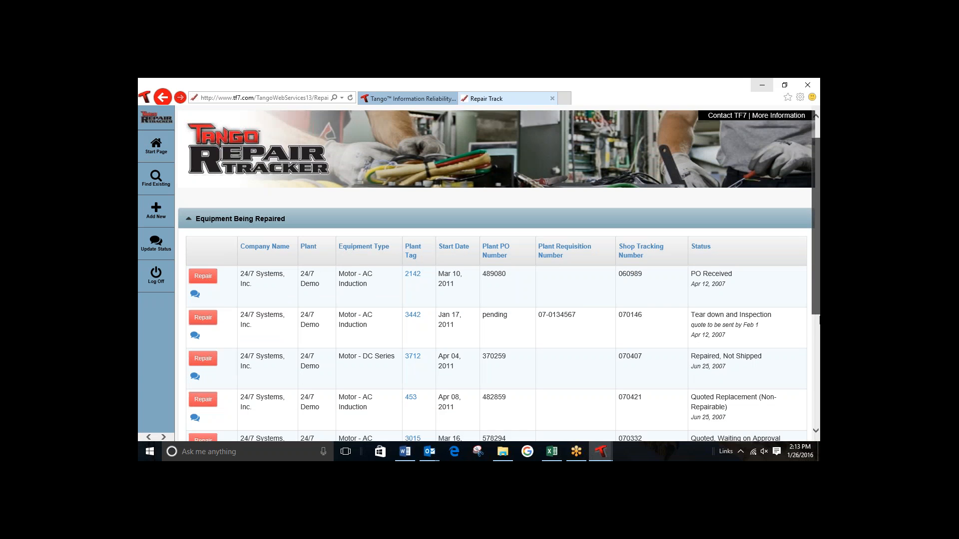
scroll(428, 393, "down", 1)
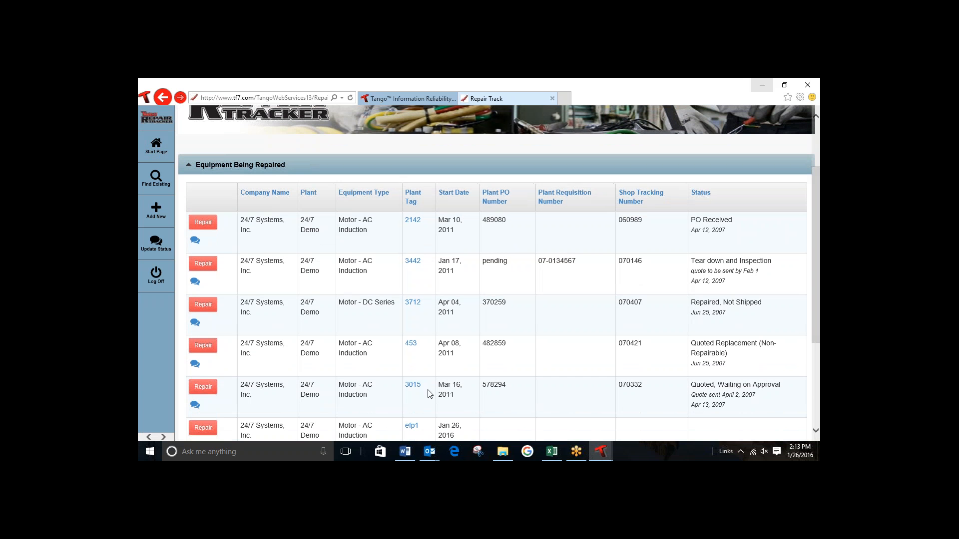
left_click(411, 345)
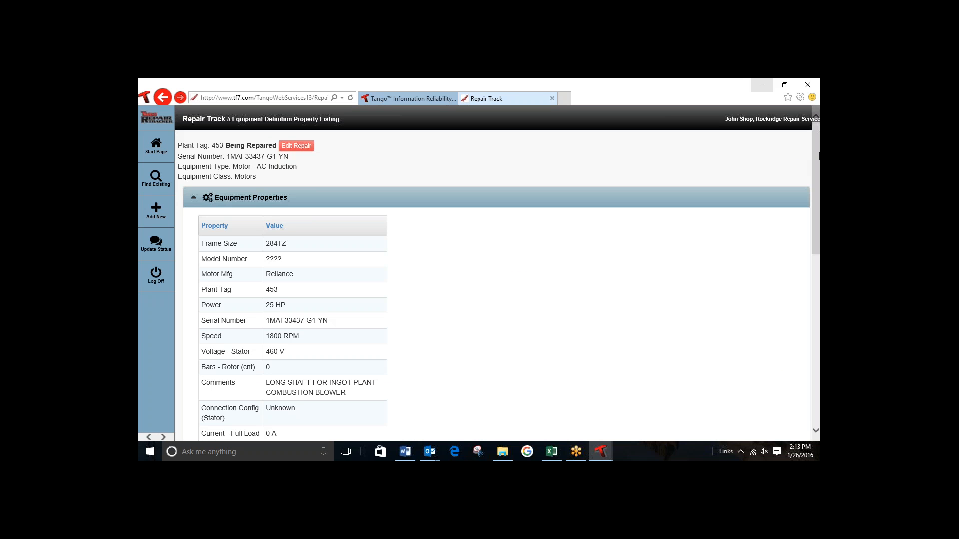
scroll(818, 161, "down", 10)
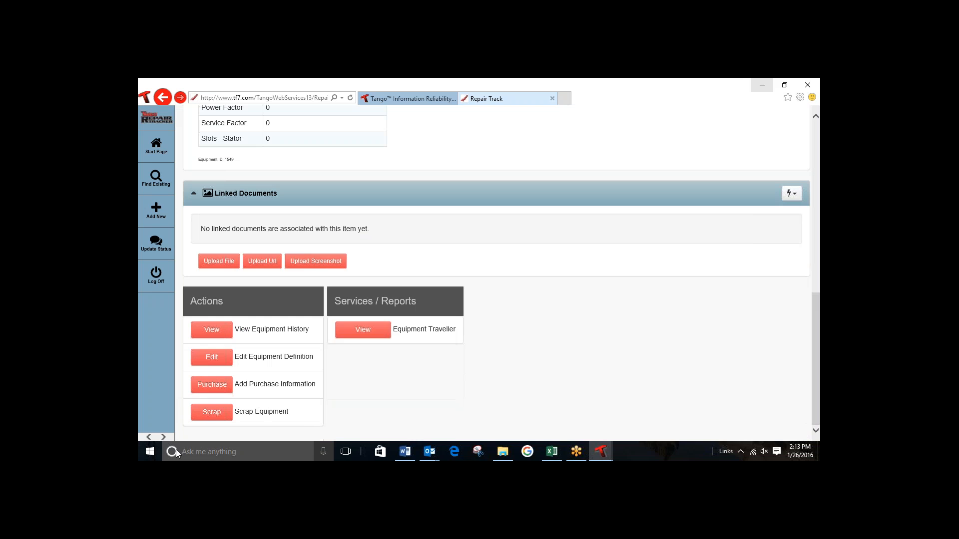
left_click(214, 414)
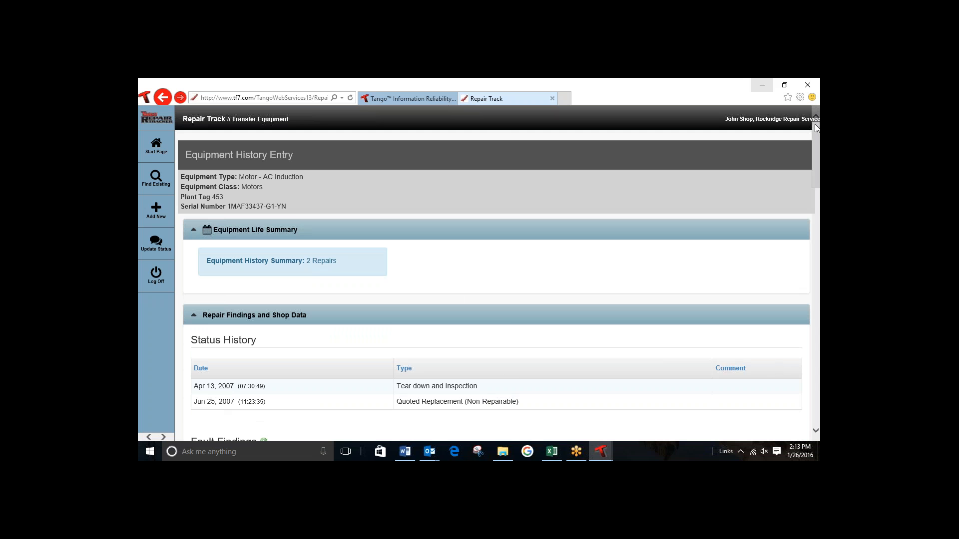
Step: Try to save the scrap entry and set the repair's Date Returned to Jan 26, 2016
left_click_drag(816, 142, 817, 381)
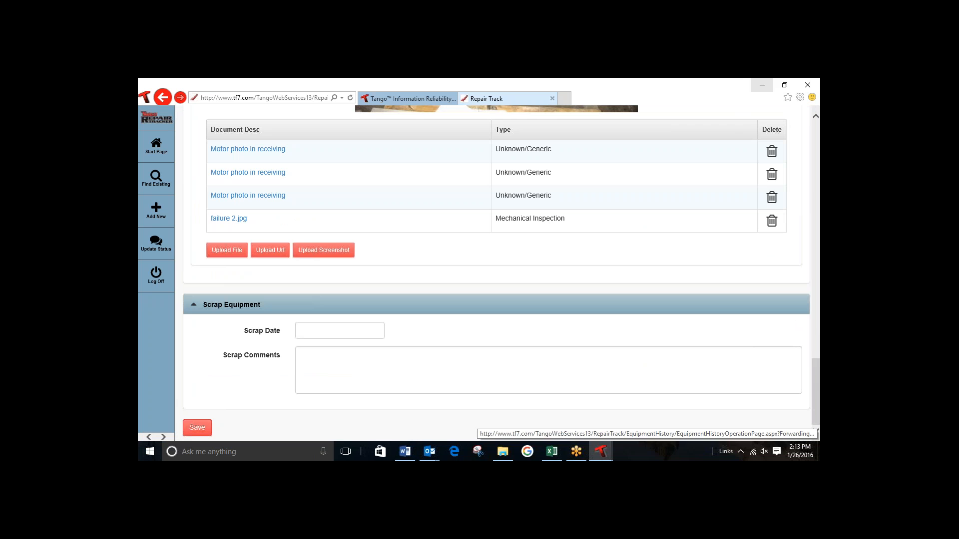
left_click(196, 429)
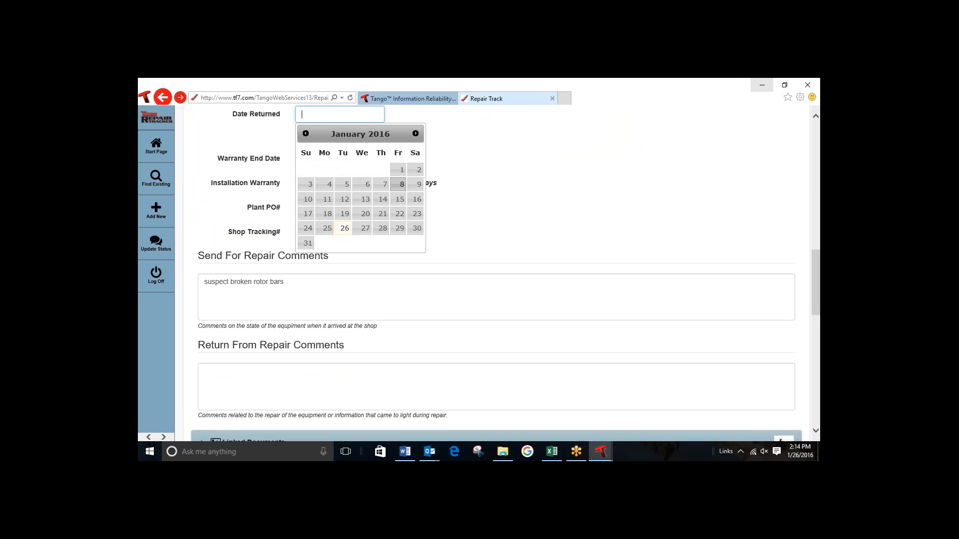
left_click(345, 229)
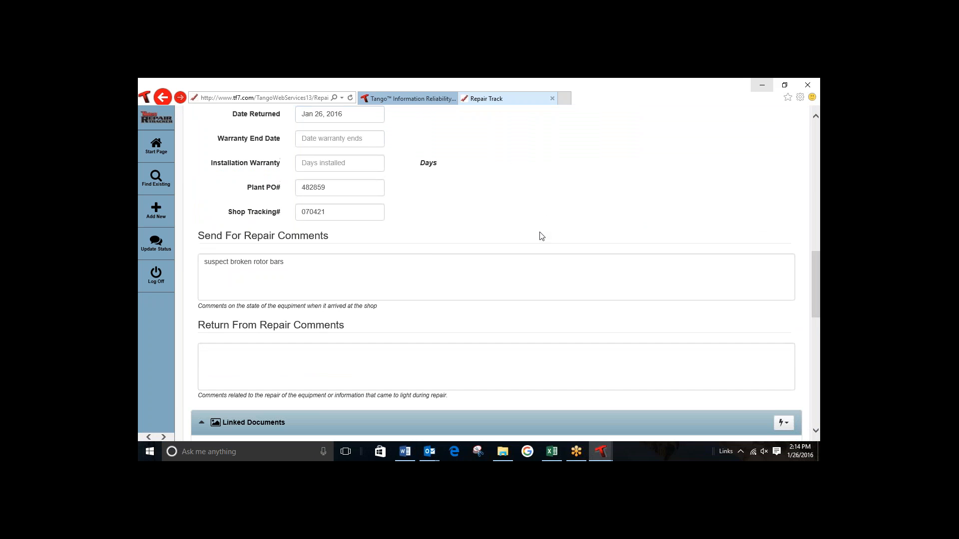
Step: Set the scrap date to January 26, 2016 and save the scrap entry for plant tag 453
left_click_drag(819, 273, 819, 293)
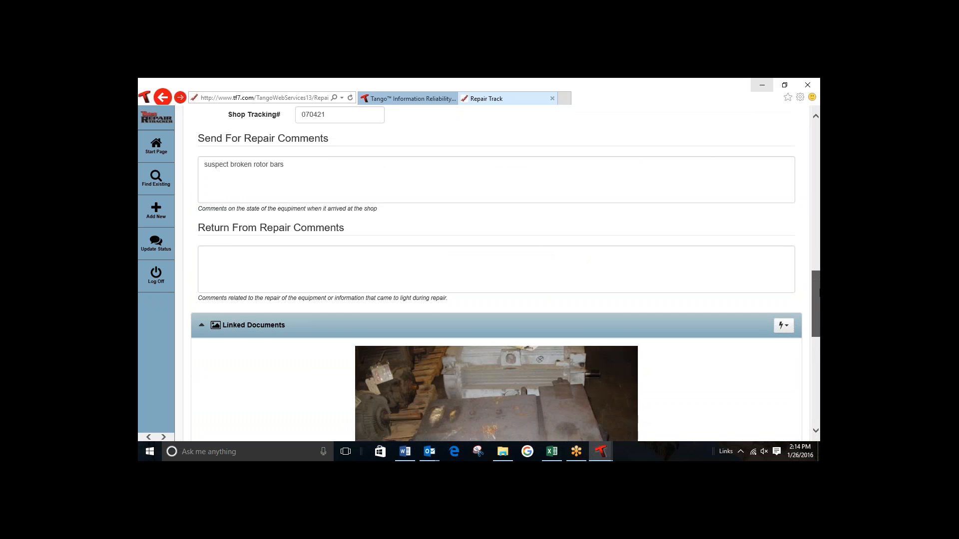
scroll(496, 274, "down", 8)
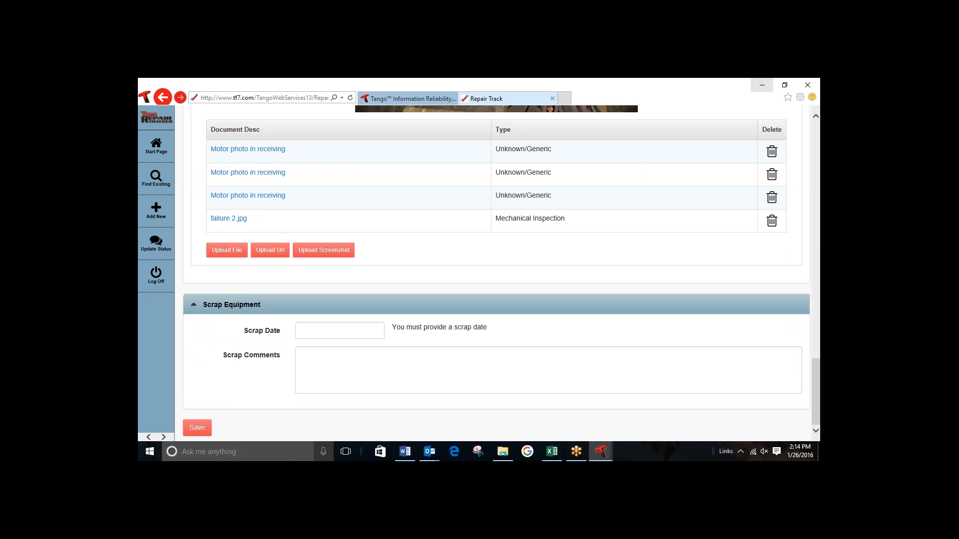
left_click(198, 427)
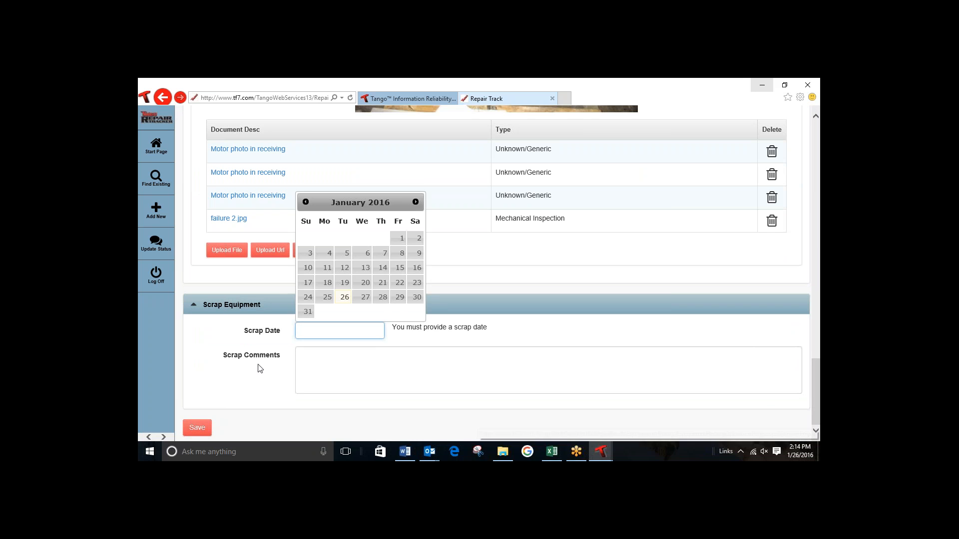
left_click(345, 297)
left_click(197, 429)
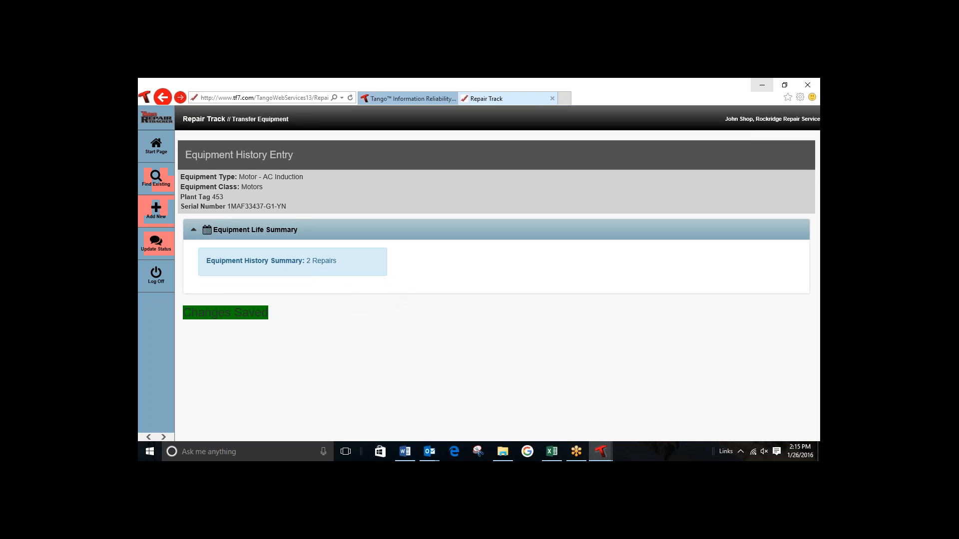
Step: Try to add new equipment, close the resulting page and reopen the TF7-User-Demo-ScheduledRestore-01 database
left_click(153, 218)
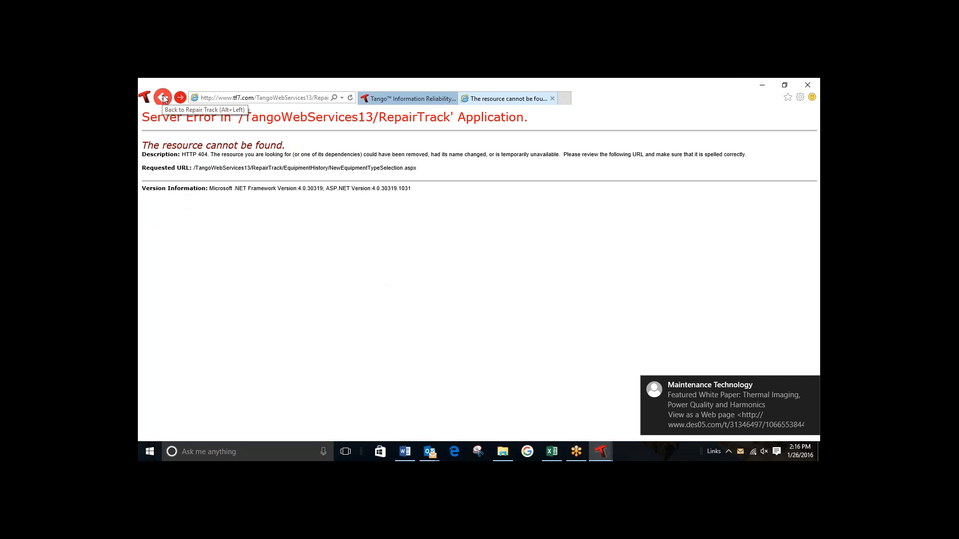
left_click(553, 98)
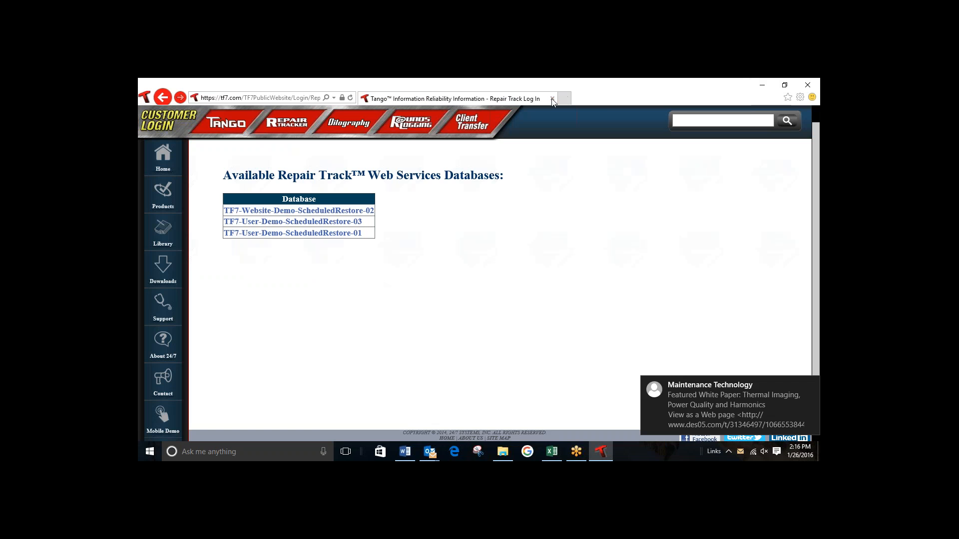
left_click(342, 233)
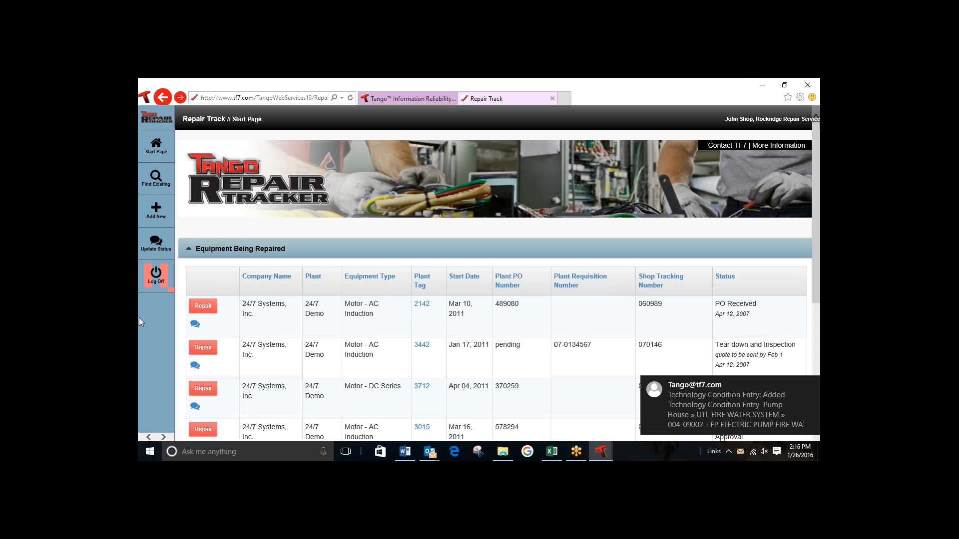
Step: Start a new equipment definition in the Motors class with the type Motor - AC Induction
left_click(156, 212)
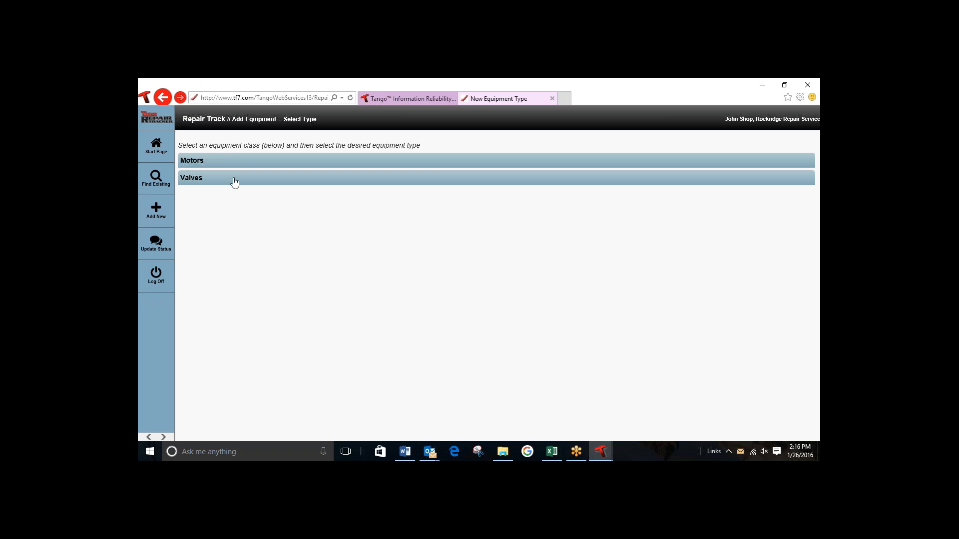
left_click(199, 164)
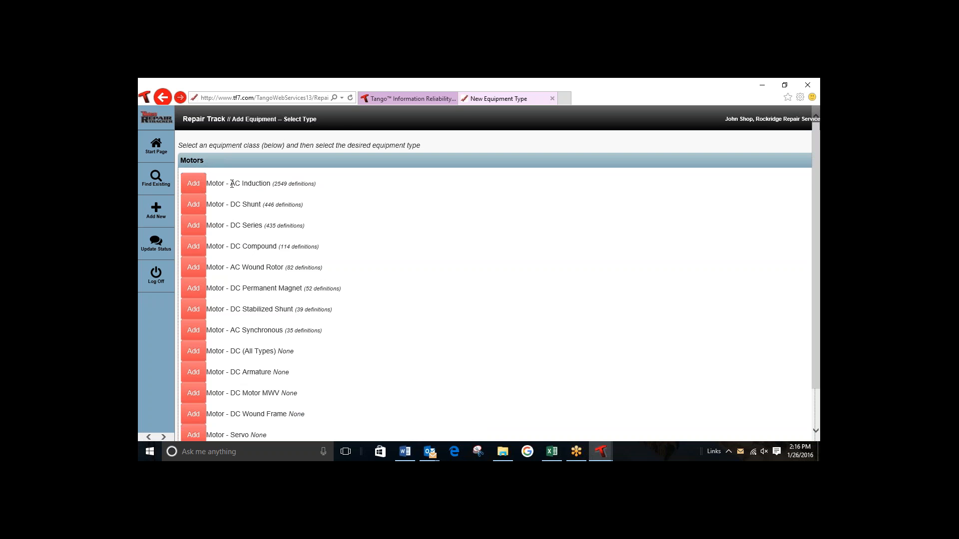
left_click(192, 184)
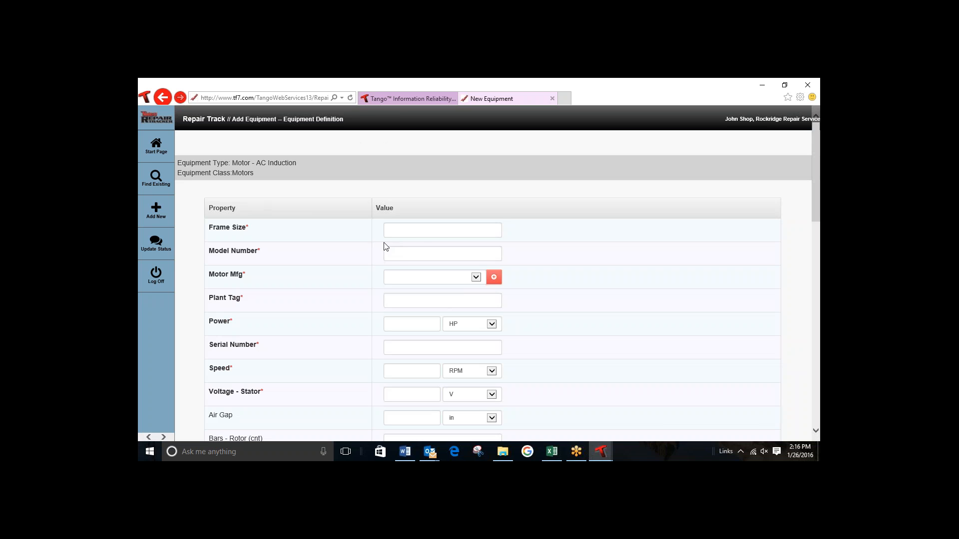
Step: Set the new motor's frame size to 445T, model number to 5678 and manufacturer to Baldor
left_click(401, 233)
type("445T")
left_click(406, 253)
type("5678")
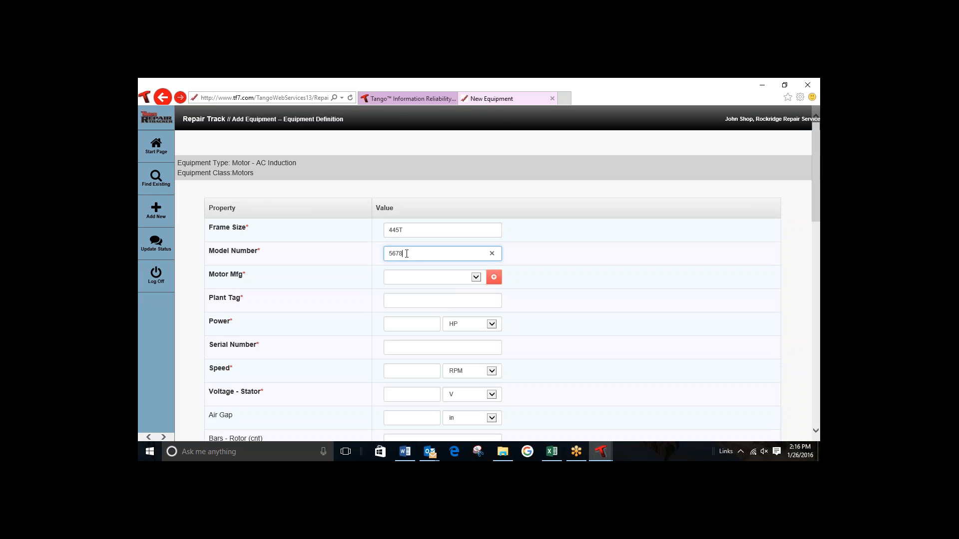
left_click(475, 278)
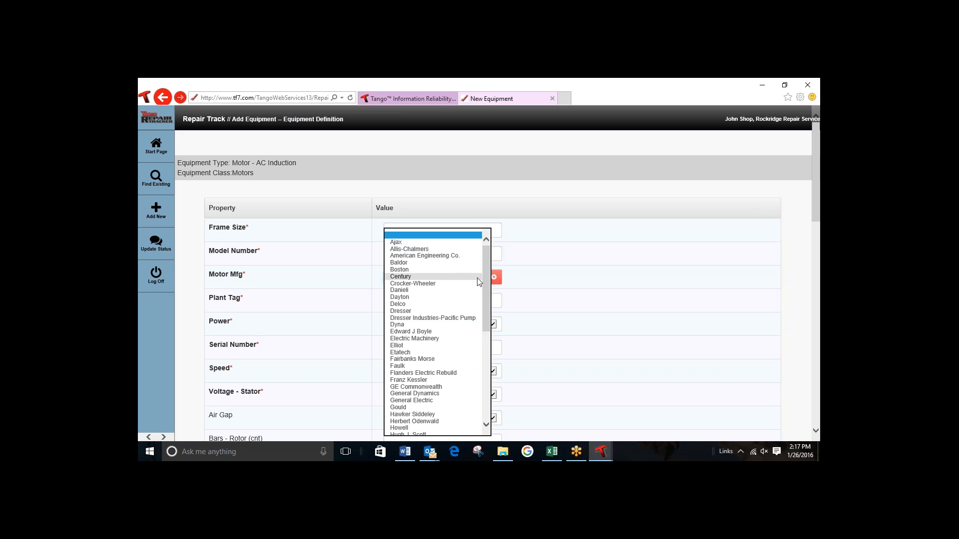
left_click(440, 262)
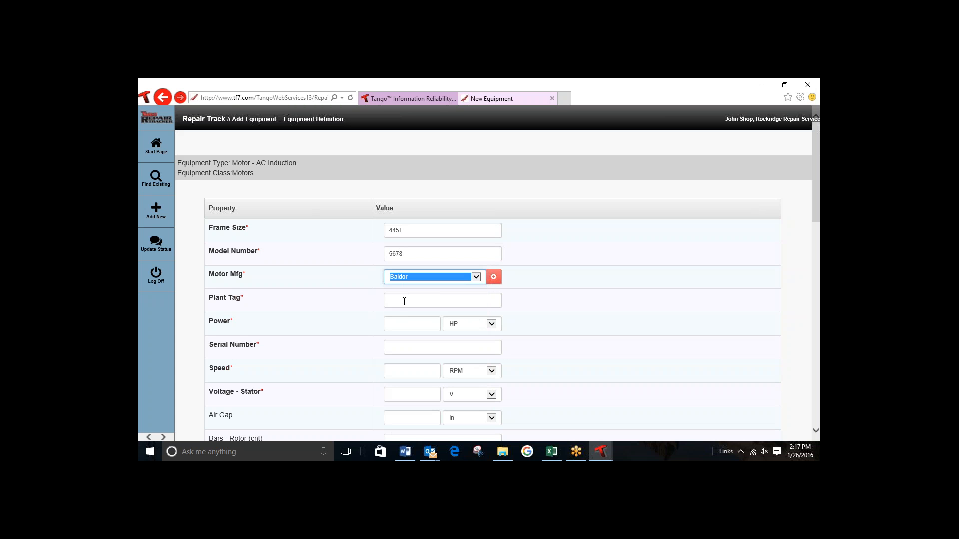
Step: Set the new motor's plant tag to EFP05 and its power to 200 HP
left_click(406, 302)
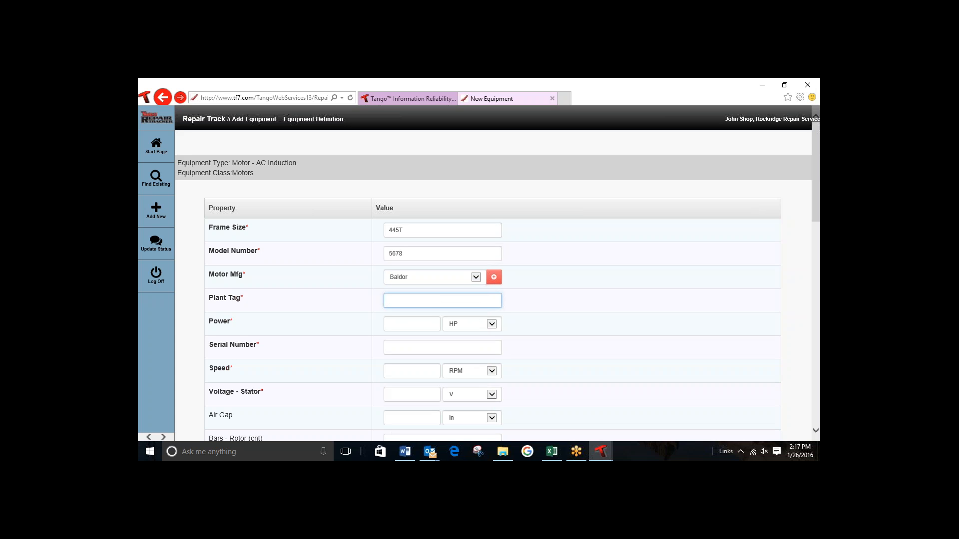
type("EFP")
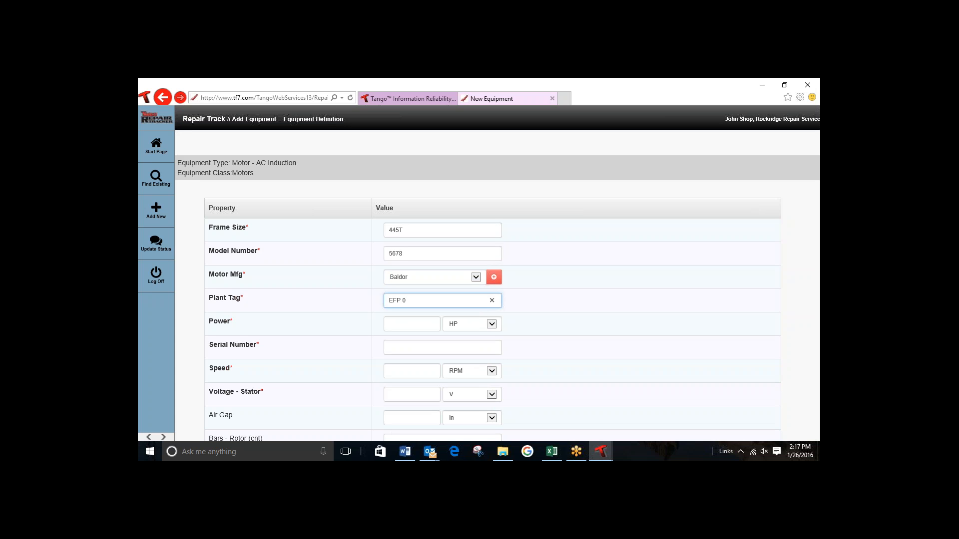
type("05")
left_click(398, 325)
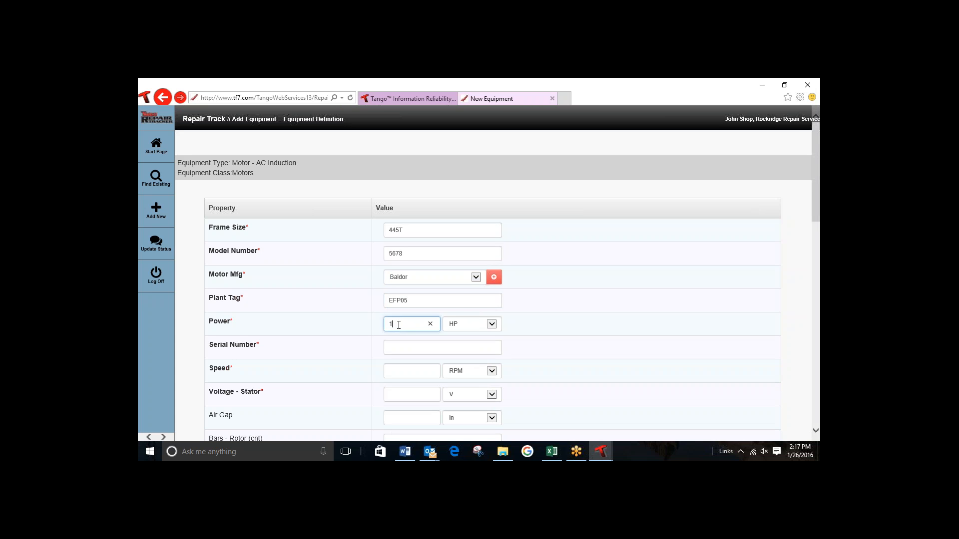
type("1")
key("BackSpace")
type("2")
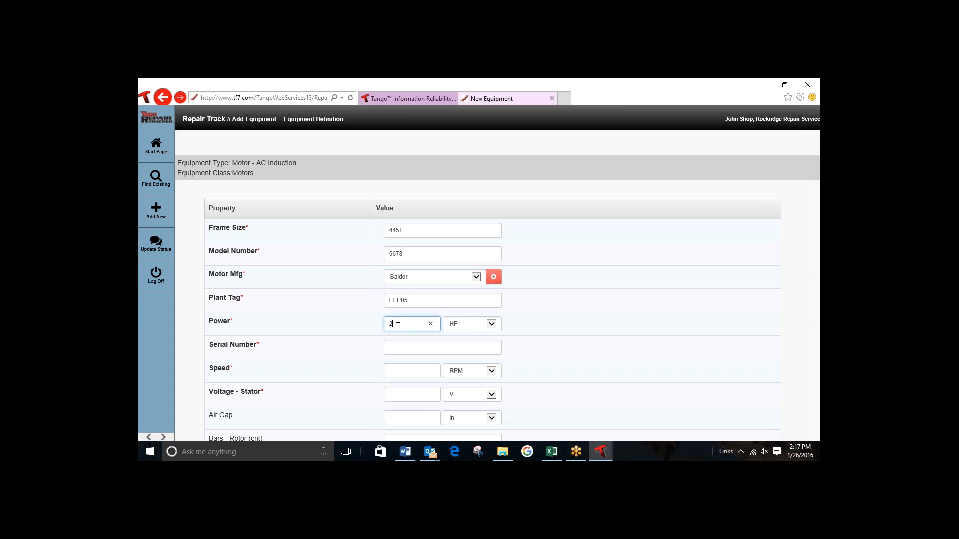
type("00")
Step: Set the new motor's serial number to 3456, speed to 3600 RPM and stator voltage to 460 V
left_click(437, 348)
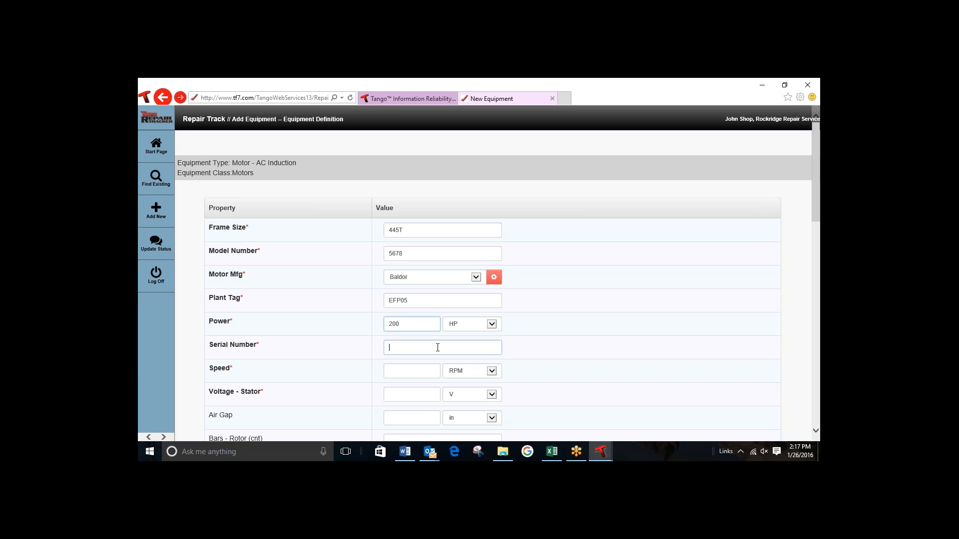
type("3456")
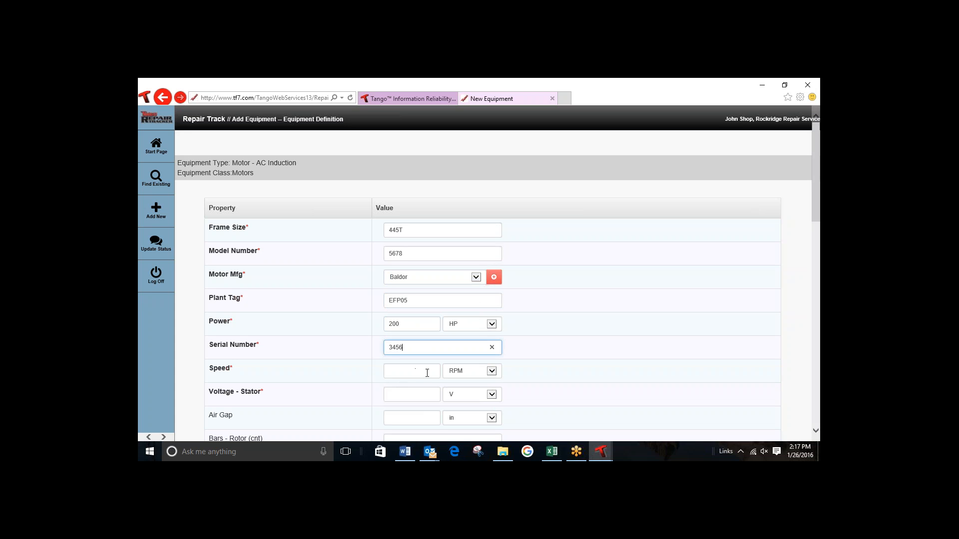
left_click(400, 374)
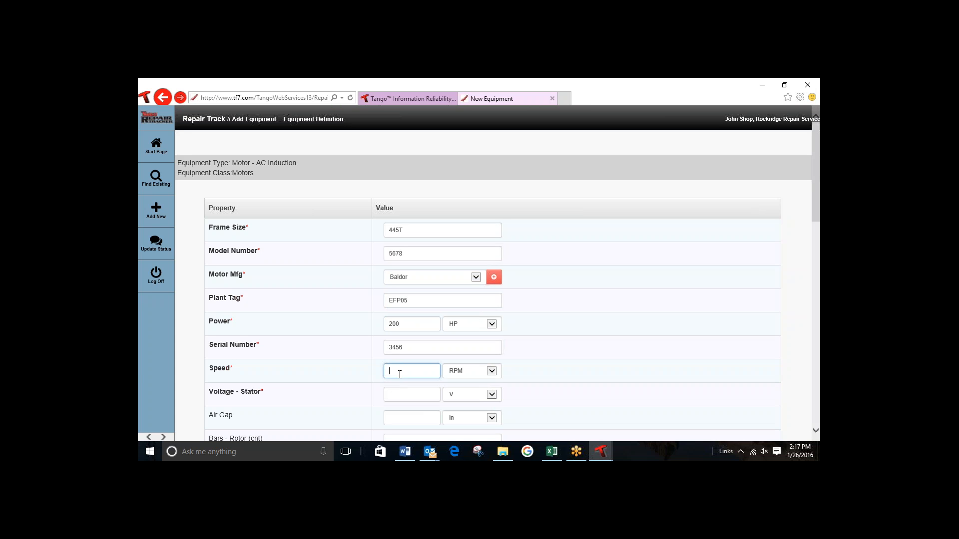
type("3600")
left_click(407, 392)
type("460")
Step: Save the new AC induction motor's equipment definition, leaving the optional properties blank
left_click_drag(814, 215, 817, 423)
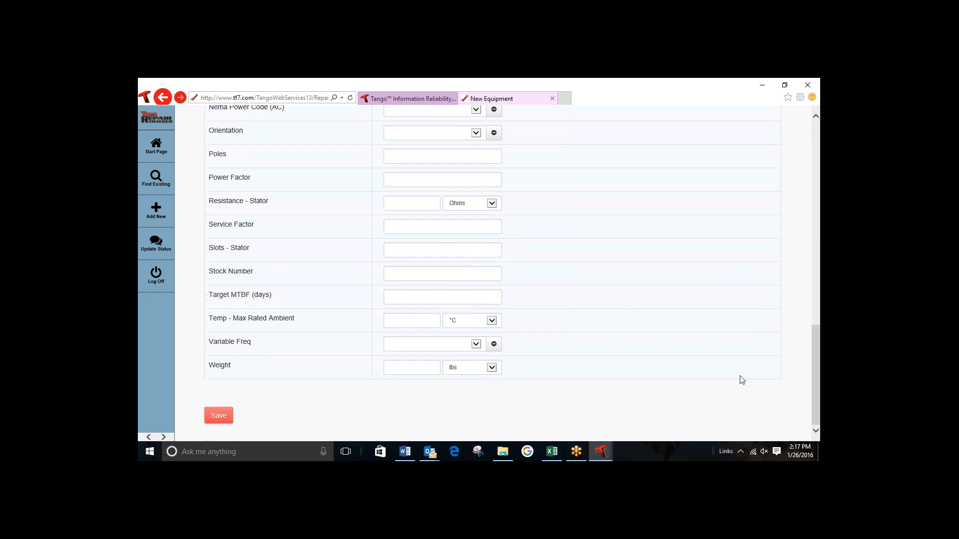
left_click(218, 417)
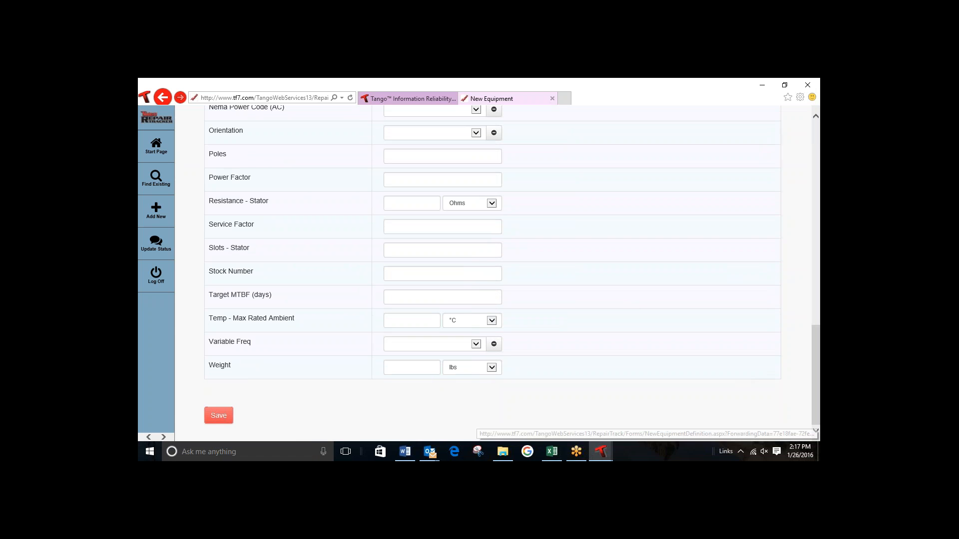
left_click(221, 421)
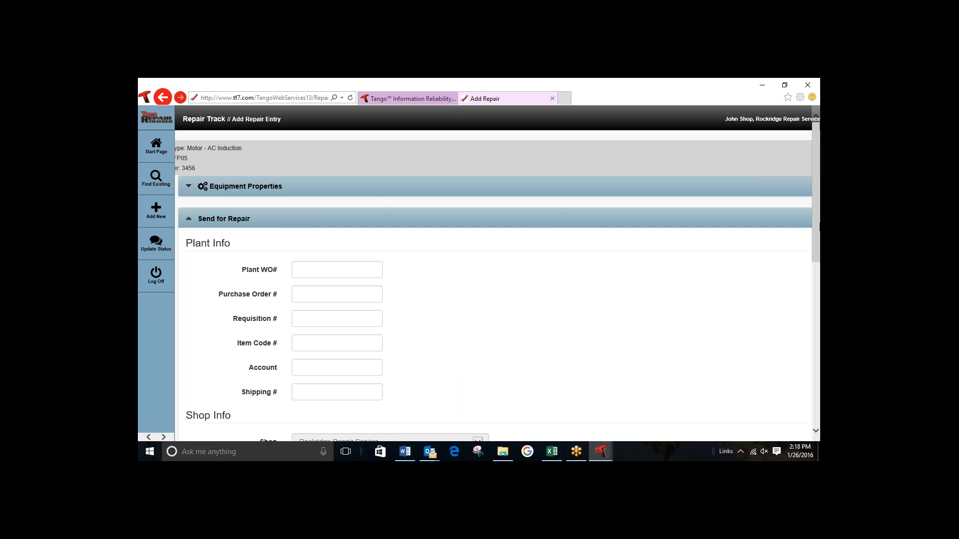
Step: Set the Sent On Date to January 25, 2016 in the EFP05 motor's repair entry and save it
scroll(817, 235, "down", 1)
left_click_drag(819, 242, 819, 257)
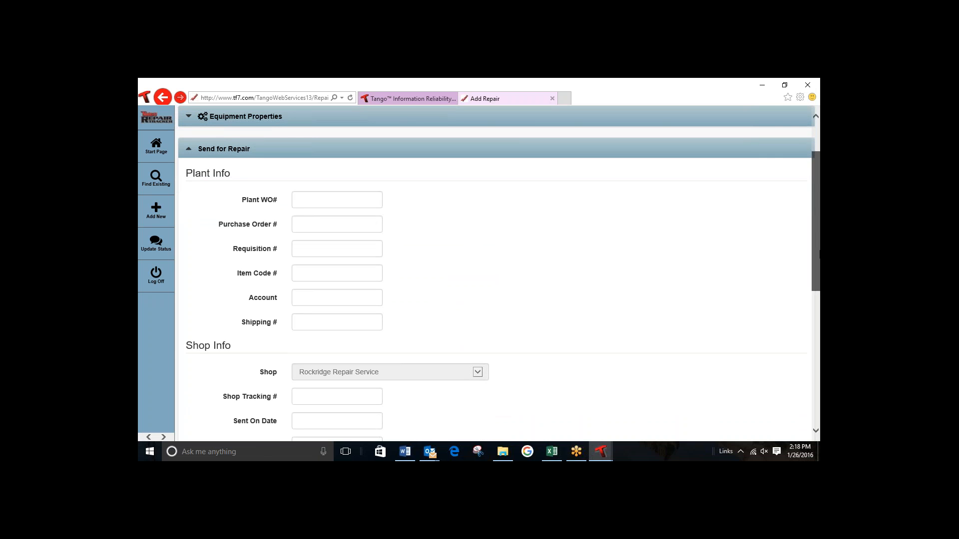
left_click_drag(819, 253, 818, 251)
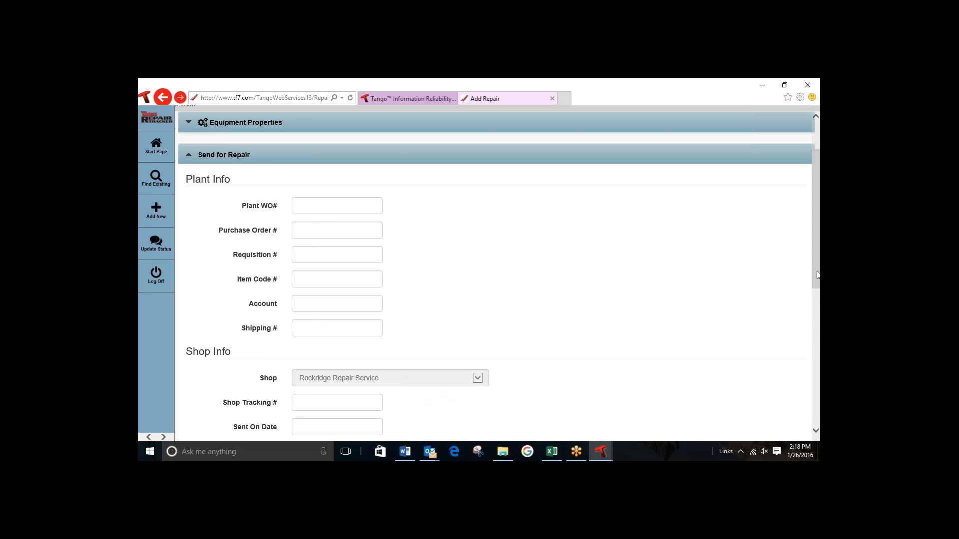
left_click_drag(818, 273, 818, 338)
left_click(313, 290)
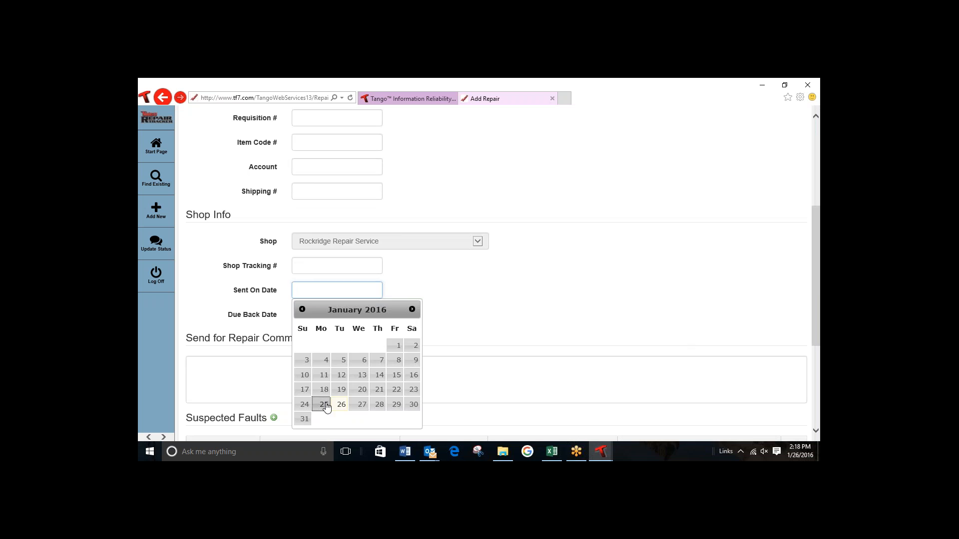
left_click(324, 404)
left_click_drag(816, 292, 813, 370)
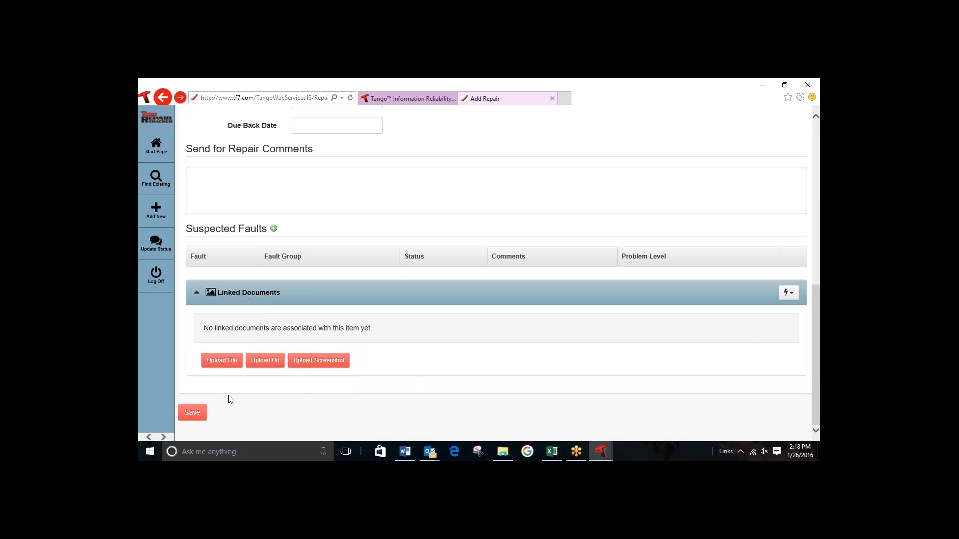
left_click(192, 413)
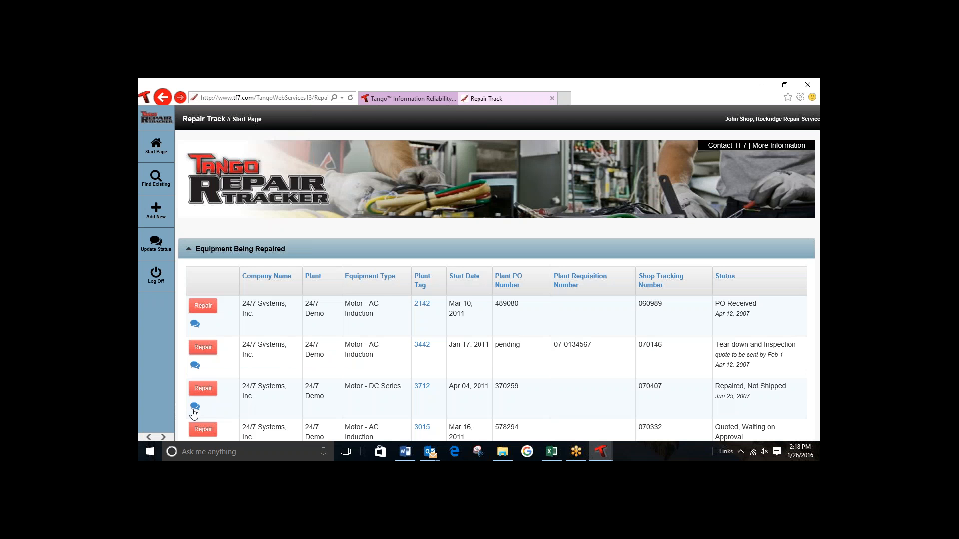
Step: Review the EFP05 motor's row in the list of equipment being repaired
left_click_drag(817, 259, 814, 349)
double_click(425, 329)
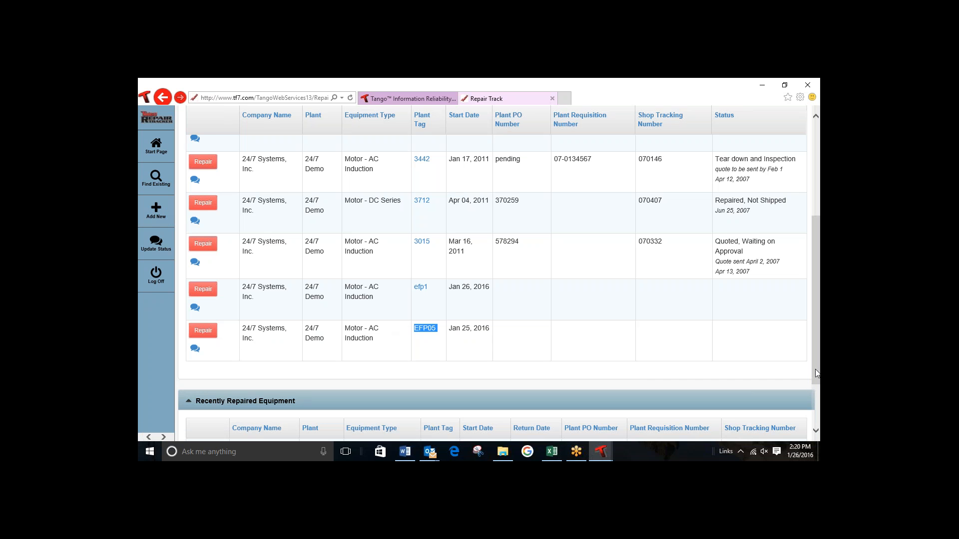
left_click_drag(815, 369, 817, 329)
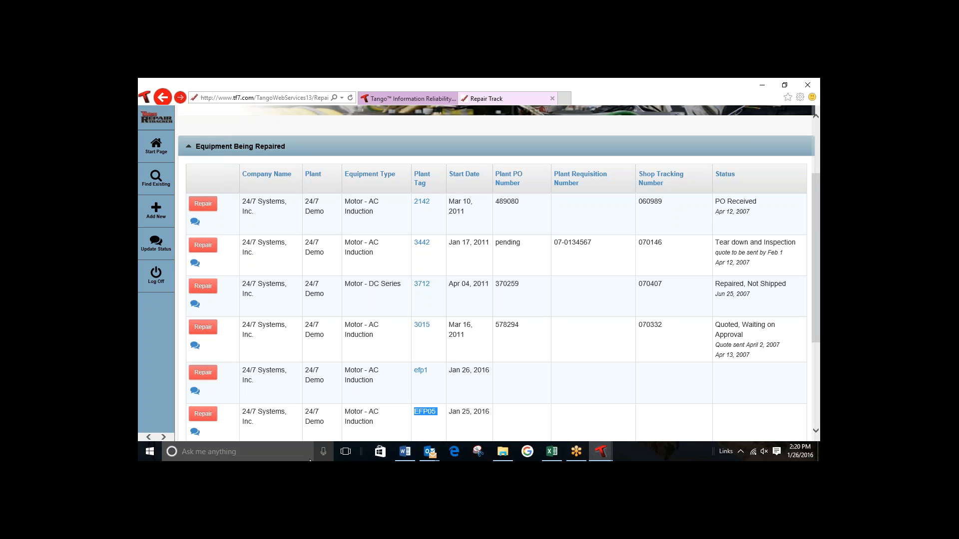
Step: Search the existing equipment for plant tag 3210
left_click(159, 181)
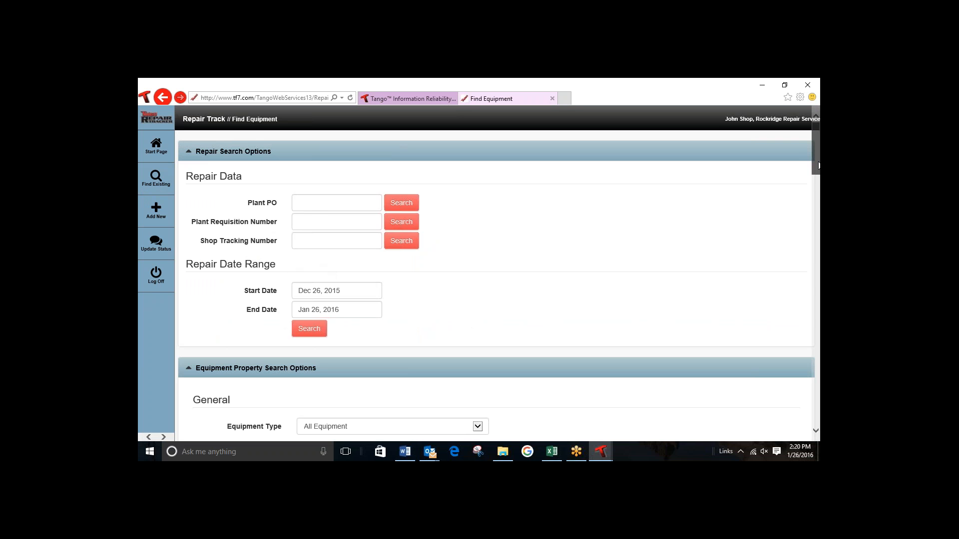
left_click_drag(819, 165, 819, 181)
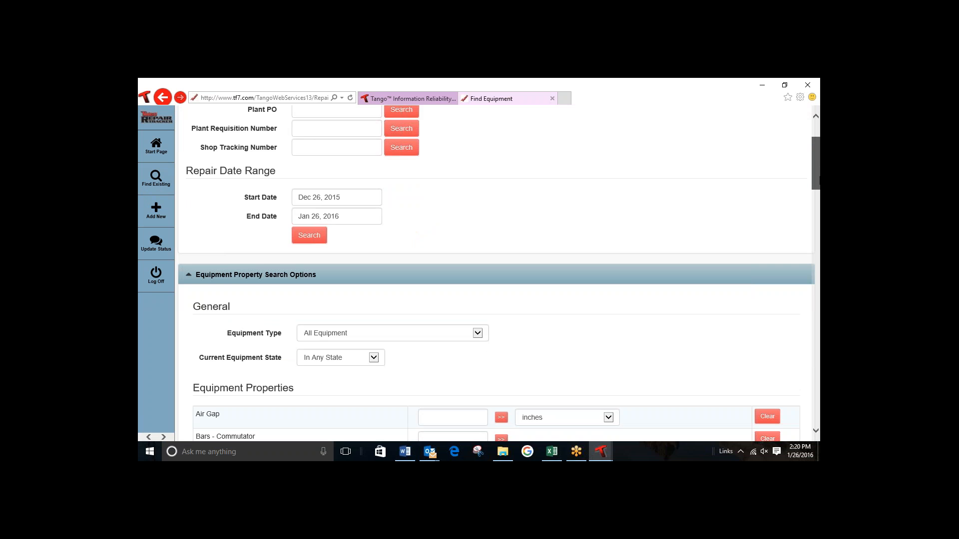
left_click_drag(819, 180, 810, 331)
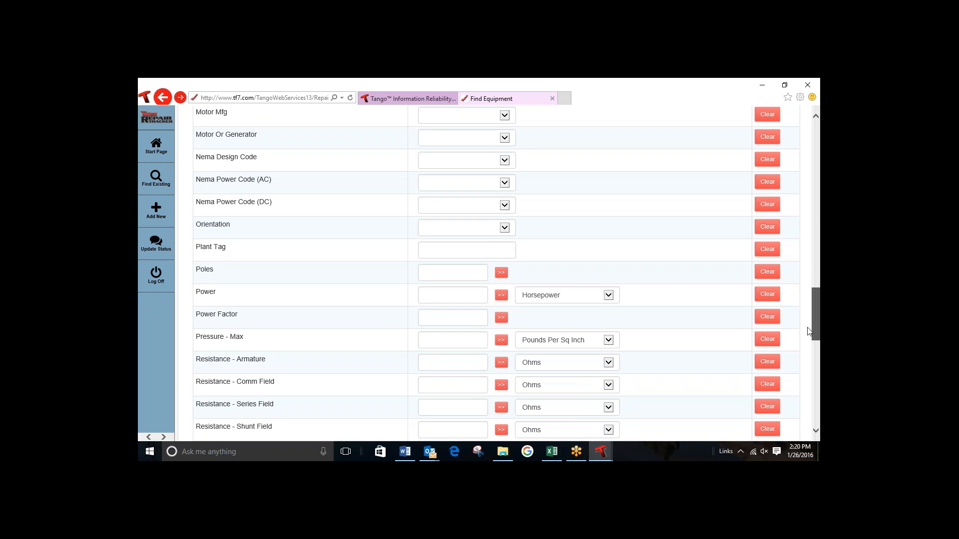
left_click(426, 249)
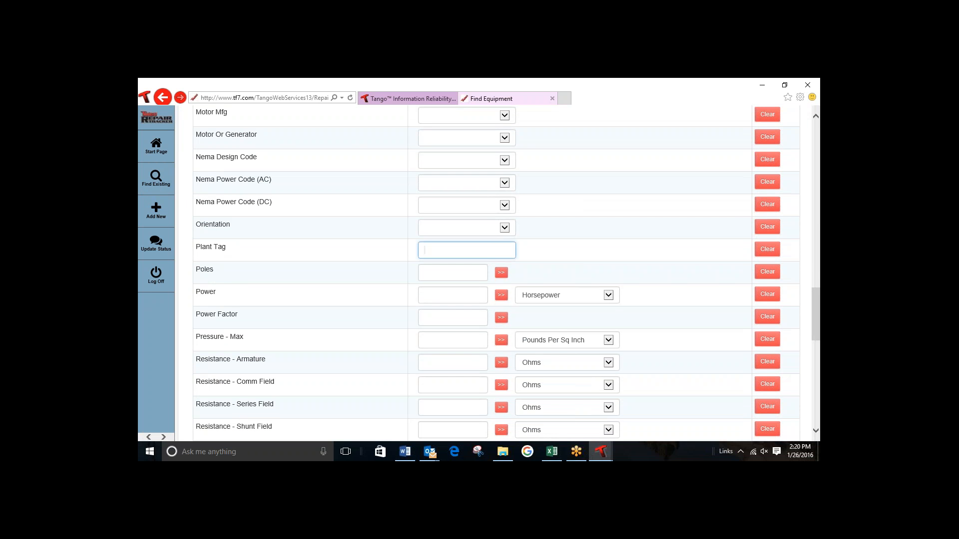
type("3210")
left_click_drag(815, 331, 819, 423)
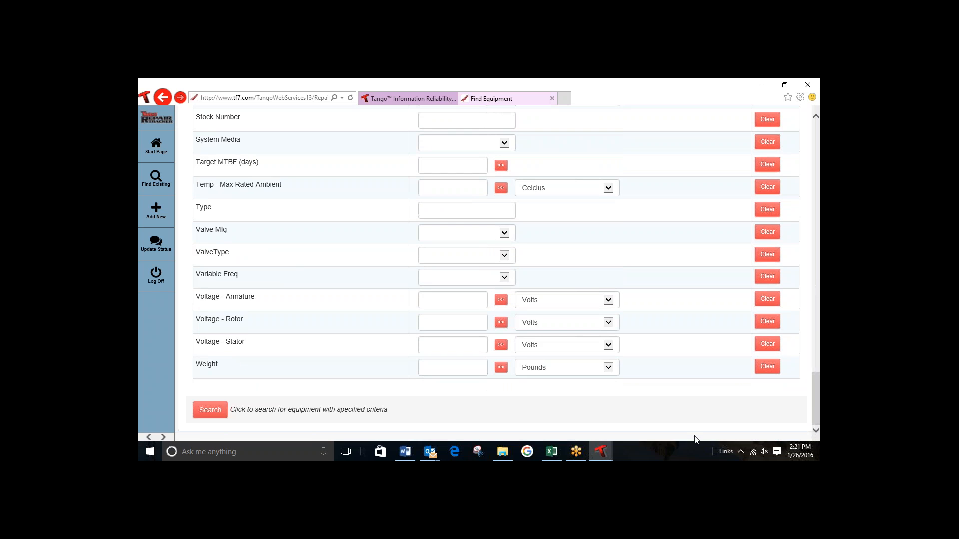
left_click(212, 412)
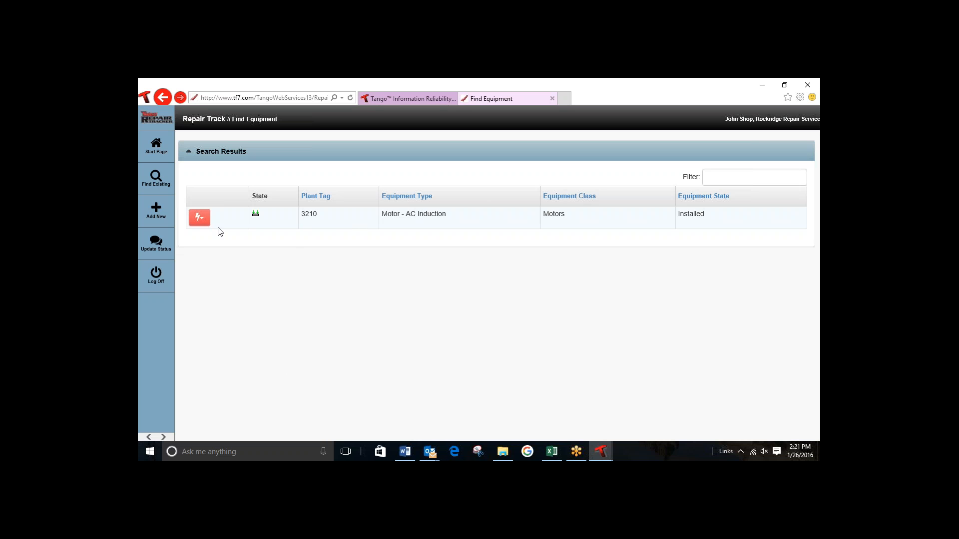
Step: Start a send-for-repair entry for the plant tag 3210 motor with the Sent On Date January 25, 2016
left_click(199, 219)
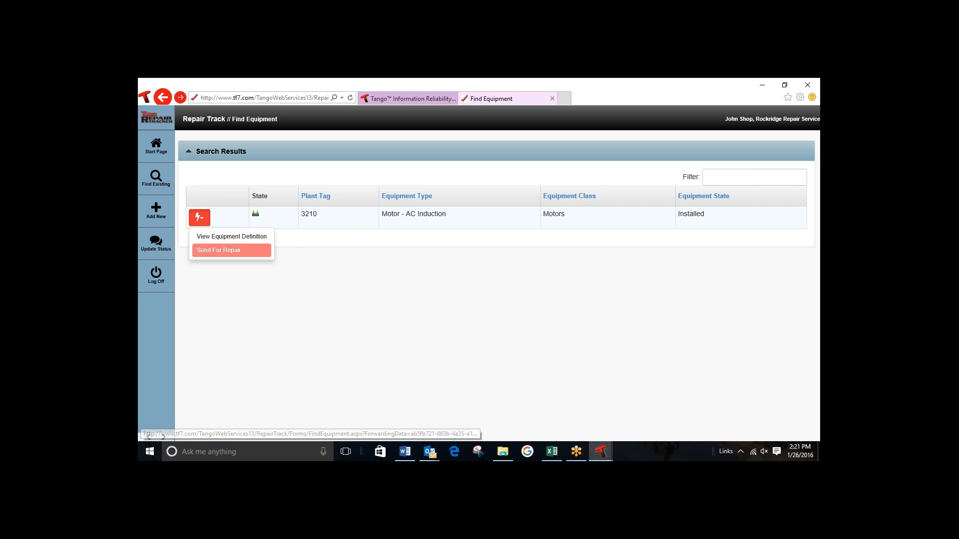
left_click(221, 253)
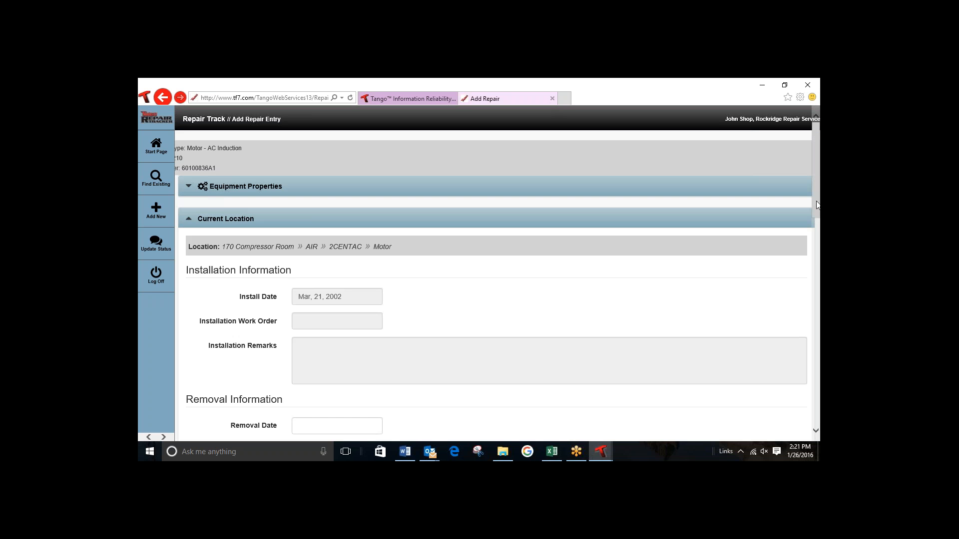
left_click_drag(818, 205, 818, 340)
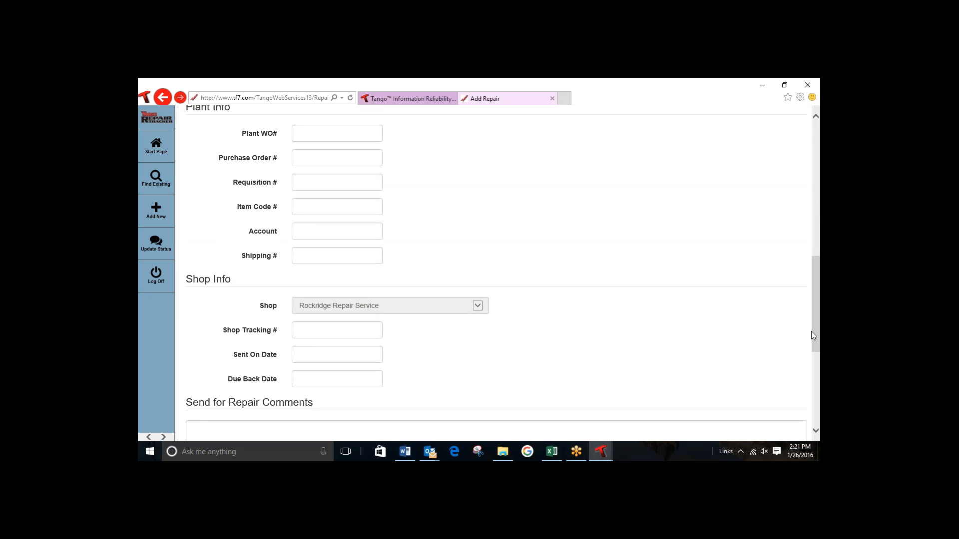
left_click_drag(815, 310, 819, 370)
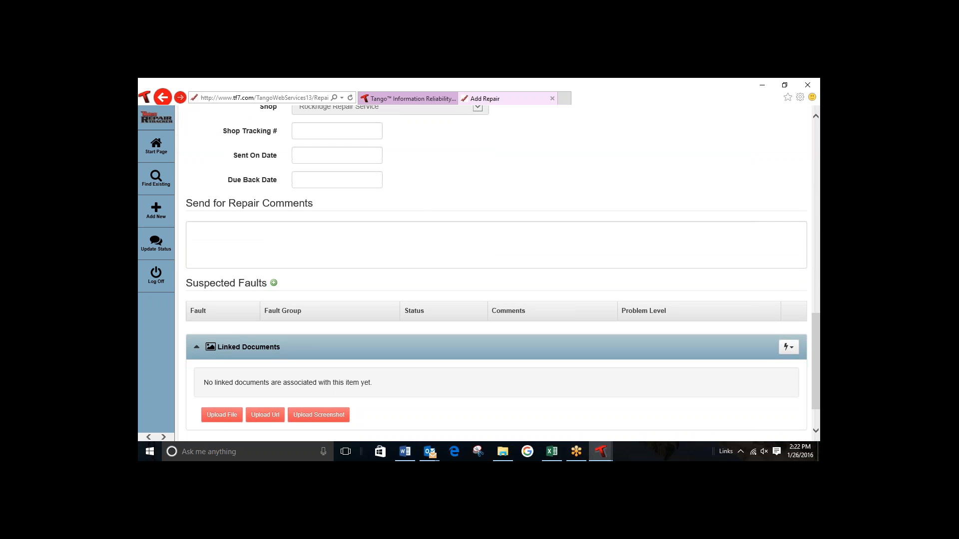
left_click(304, 154)
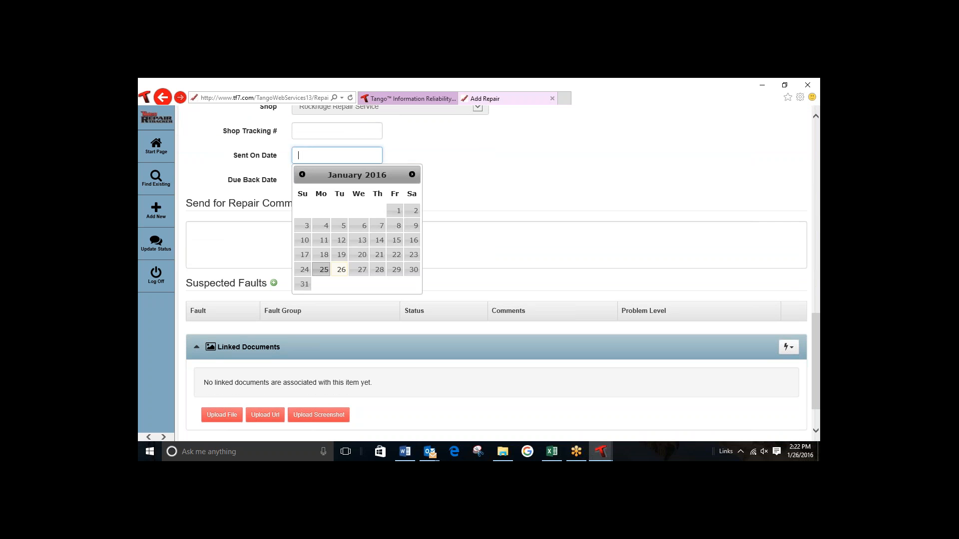
left_click(324, 270)
Step: Set the 3210 motor's Removal Date to January 26, 2016 and try to save the repair entry
left_click_drag(818, 330, 818, 346)
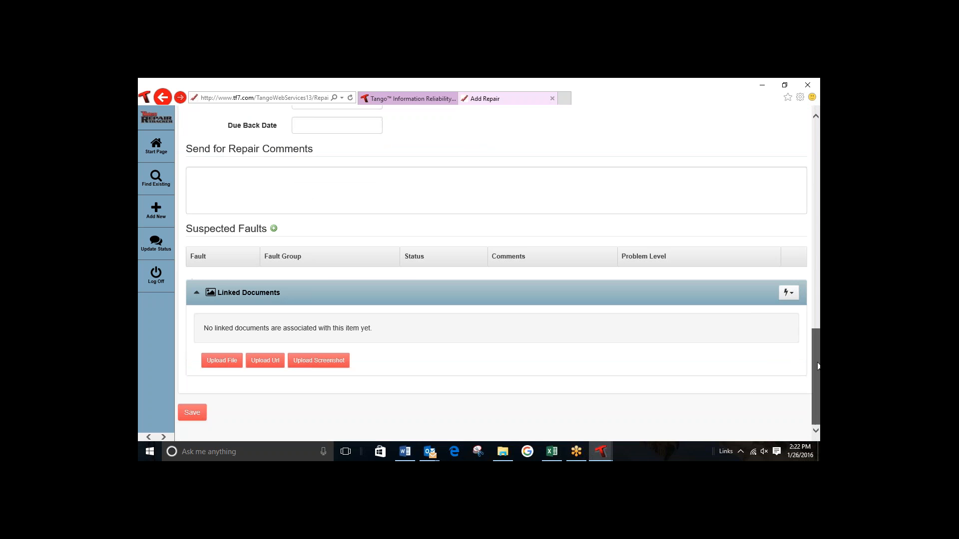
left_click(193, 414)
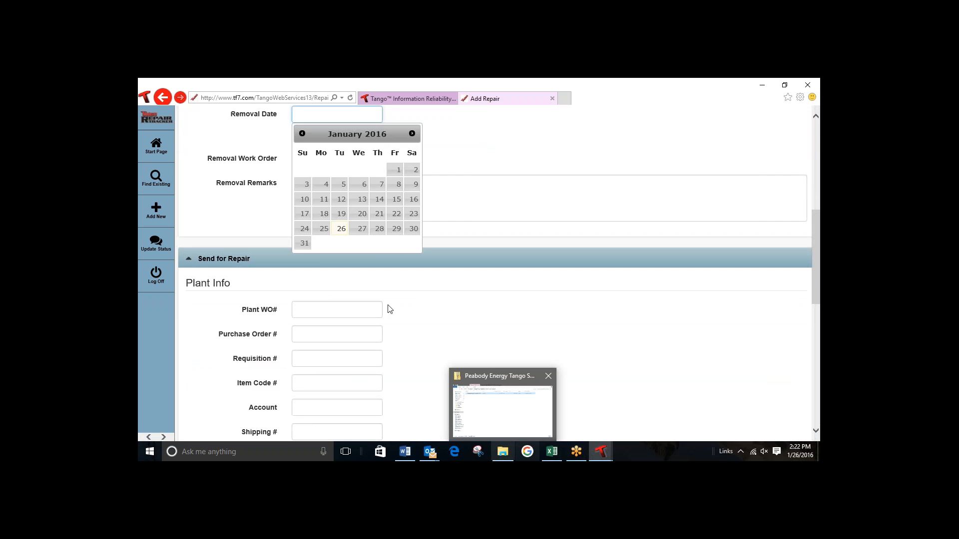
left_click(341, 228)
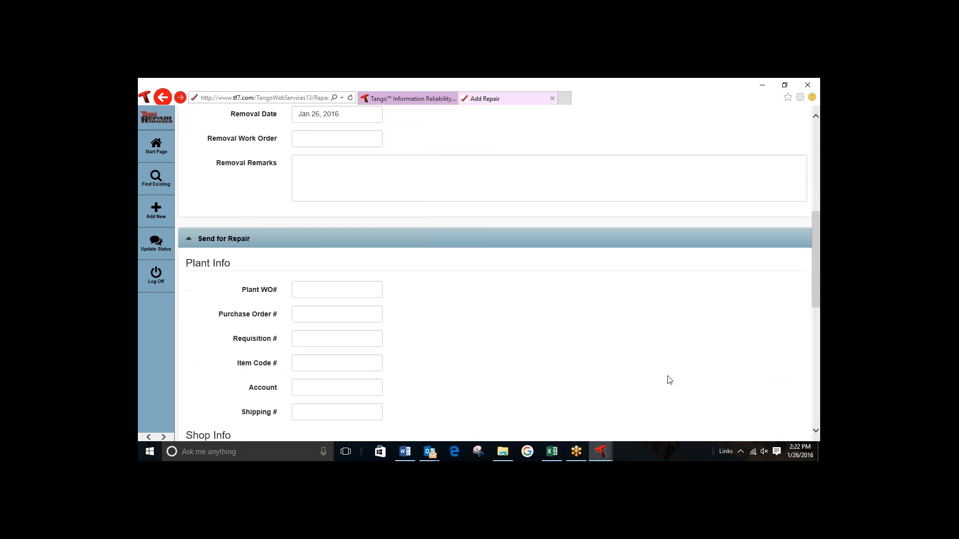
scroll(815, 278, "down", 10)
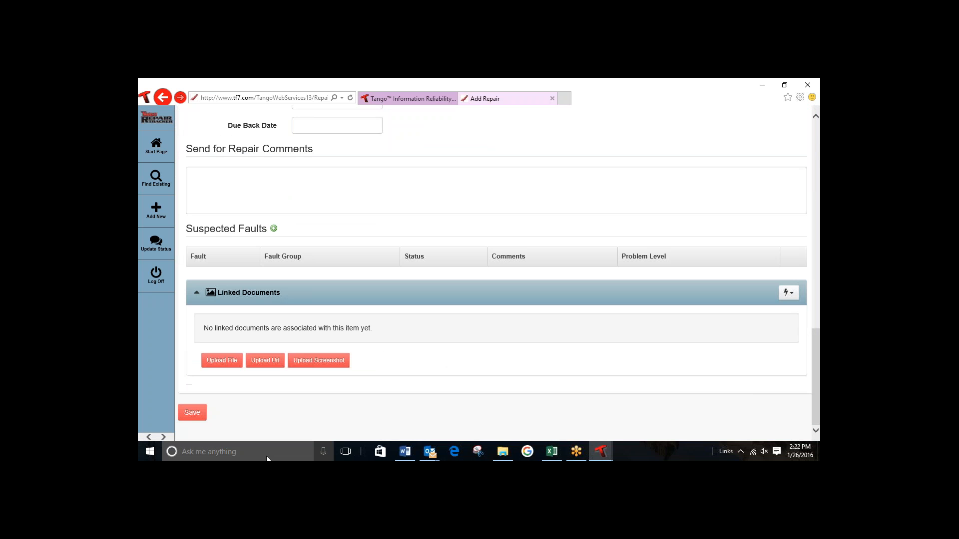
left_click(194, 415)
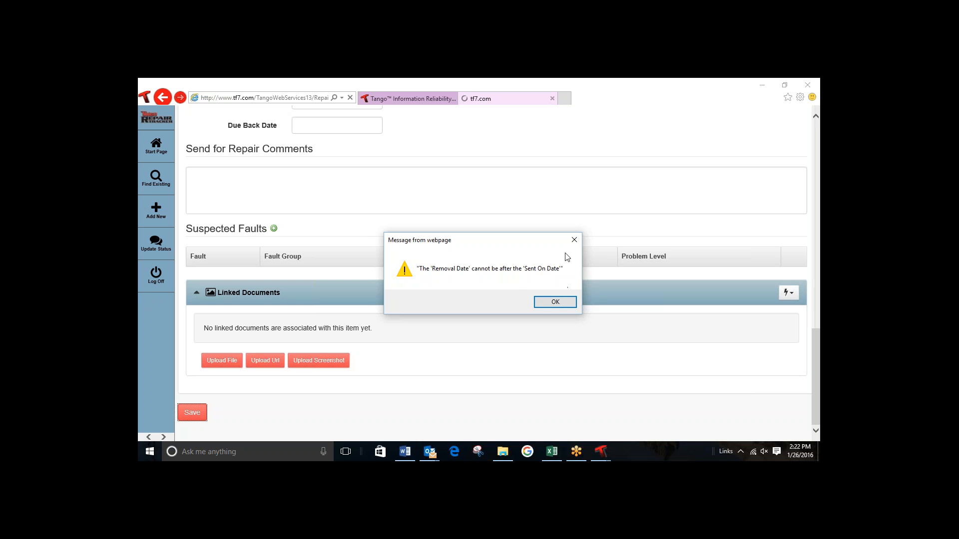
left_click(574, 240)
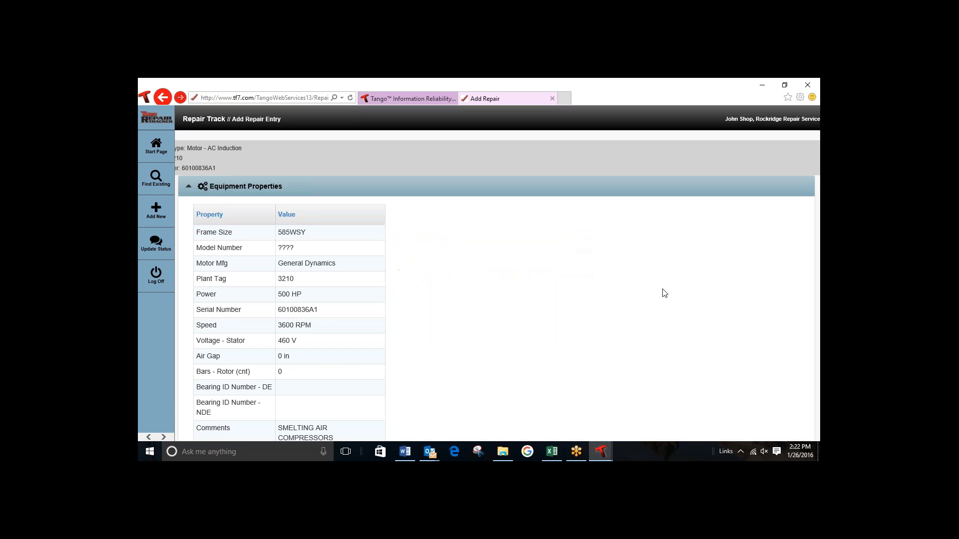
Step: Set the 3210 motor's Removal Date to January 21, 2016 and save the repair entry
left_click_drag(605, 348, 580, 329)
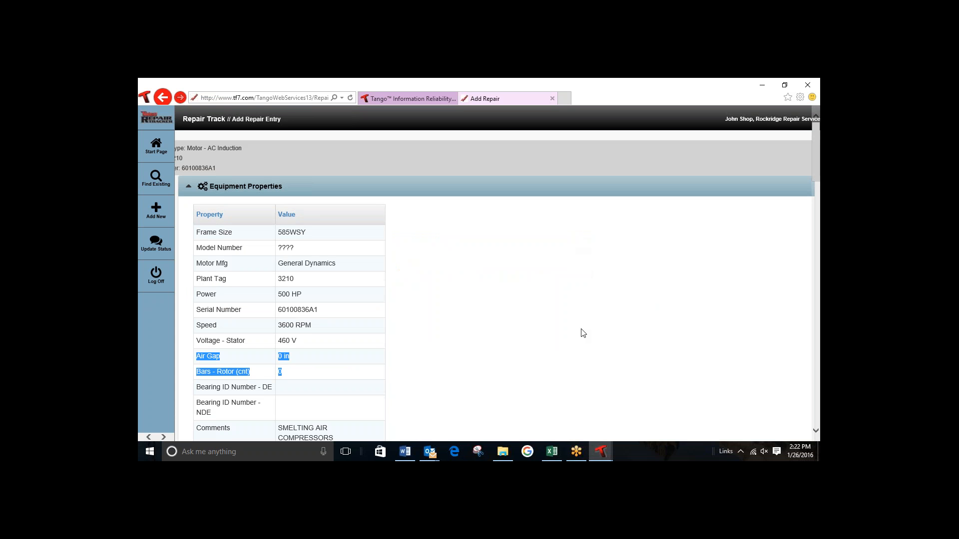
left_click(817, 228)
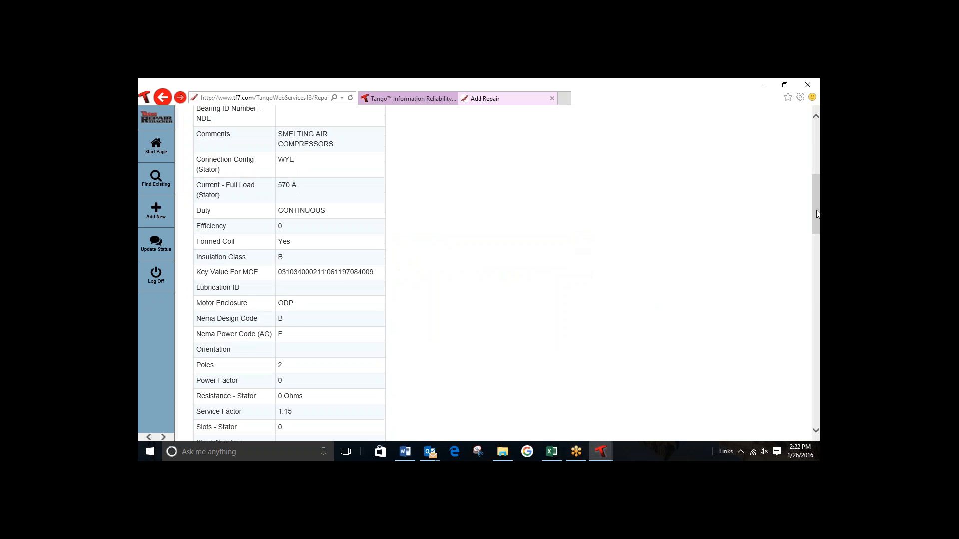
left_click_drag(817, 214, 819, 309)
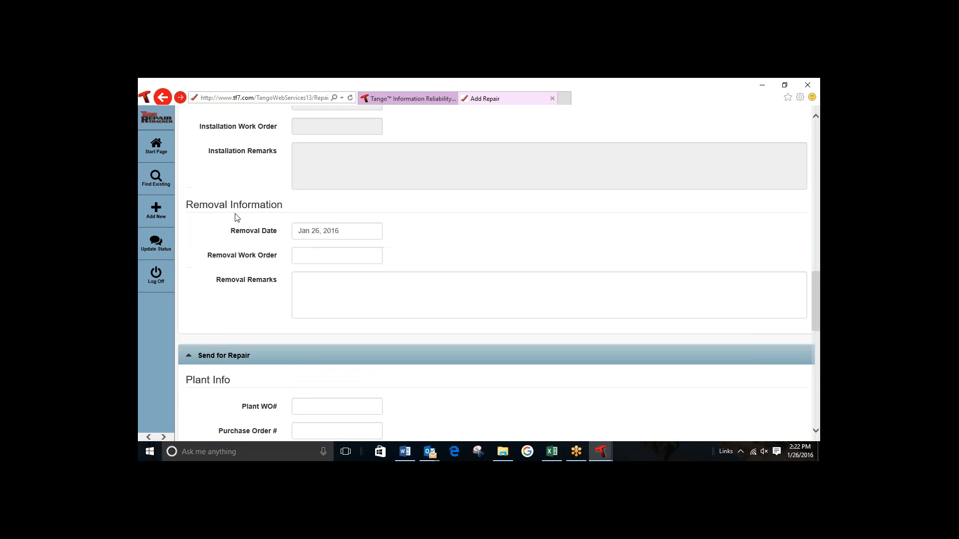
left_click(366, 234)
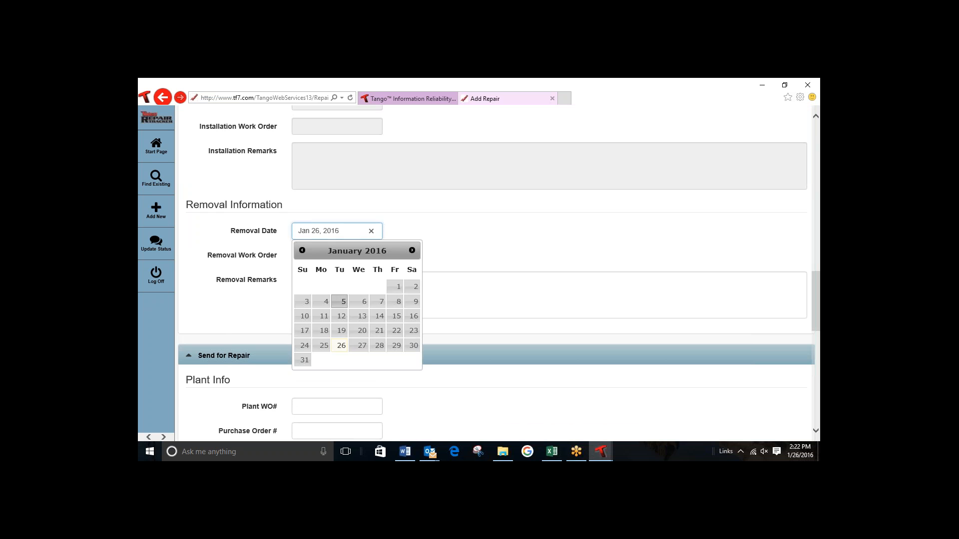
left_click(378, 331)
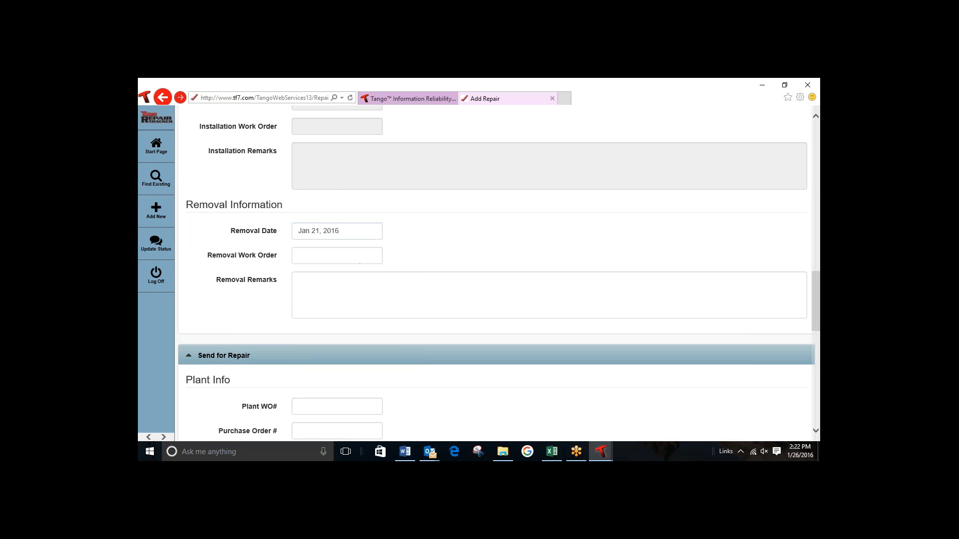
left_click_drag(819, 327, 819, 419)
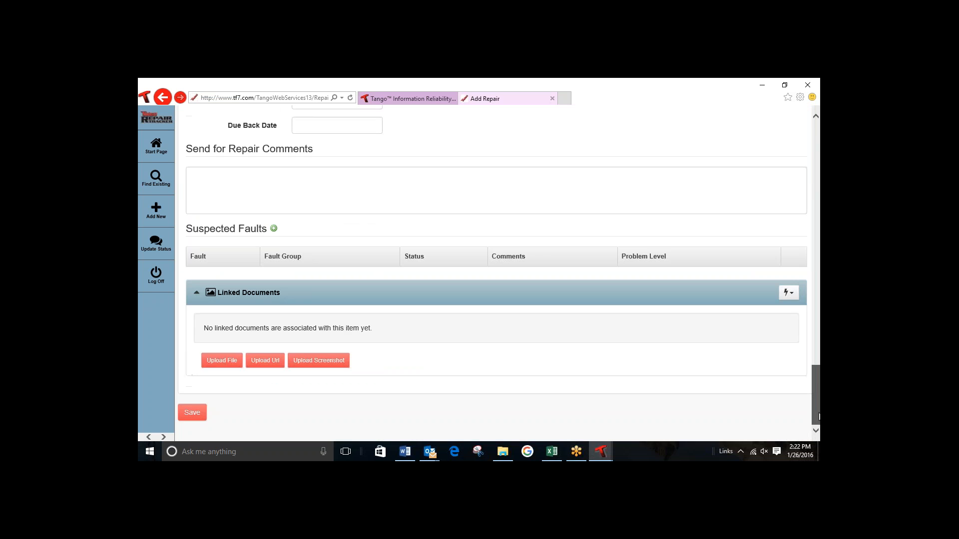
left_click(194, 415)
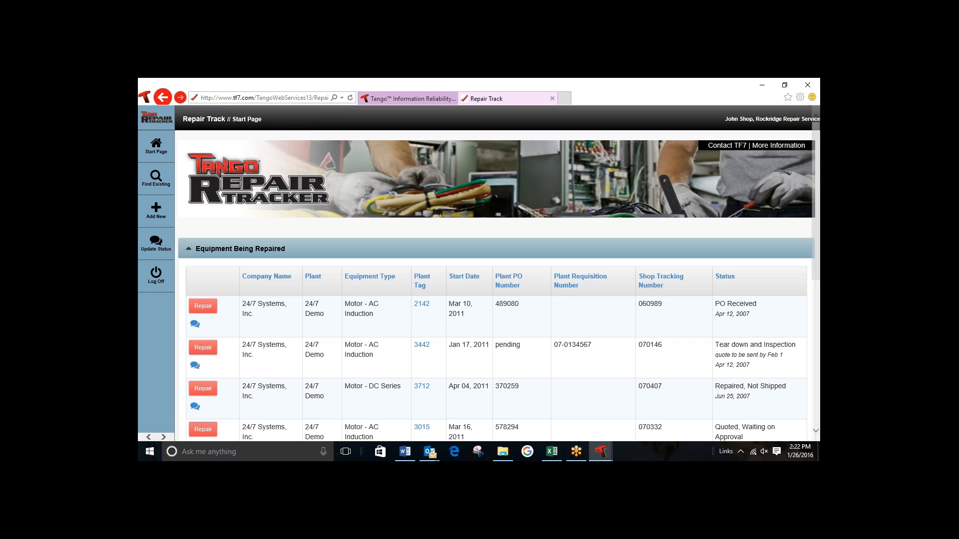
Step: Open the efp1 motor's repair data entry from the list of equipment being repaired, and return to the start page
mouse_move(404, 439)
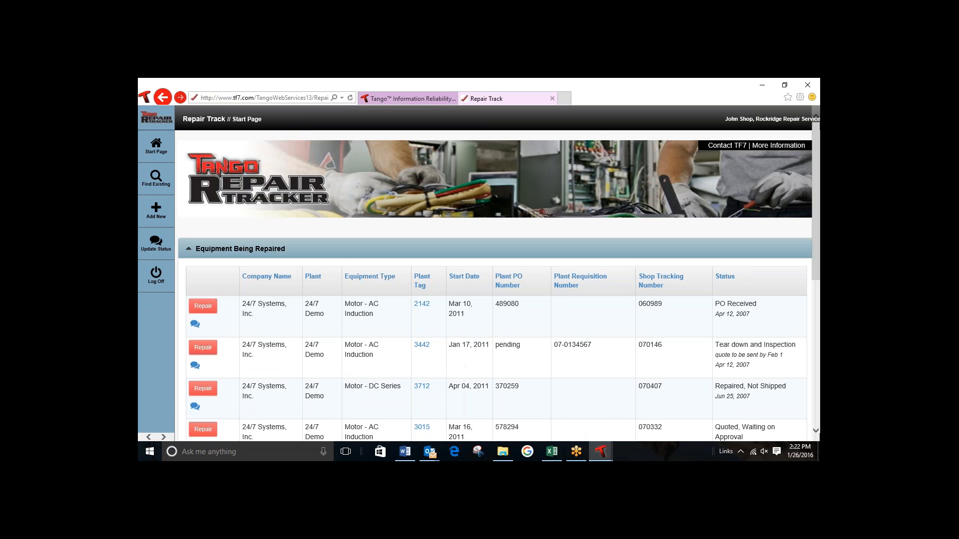
left_click_drag(817, 275, 818, 355)
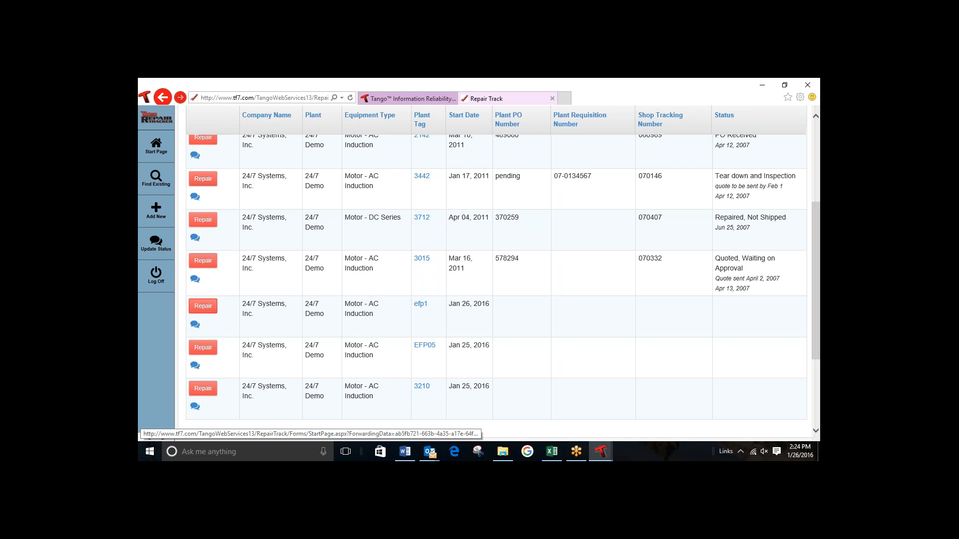
left_click(203, 306)
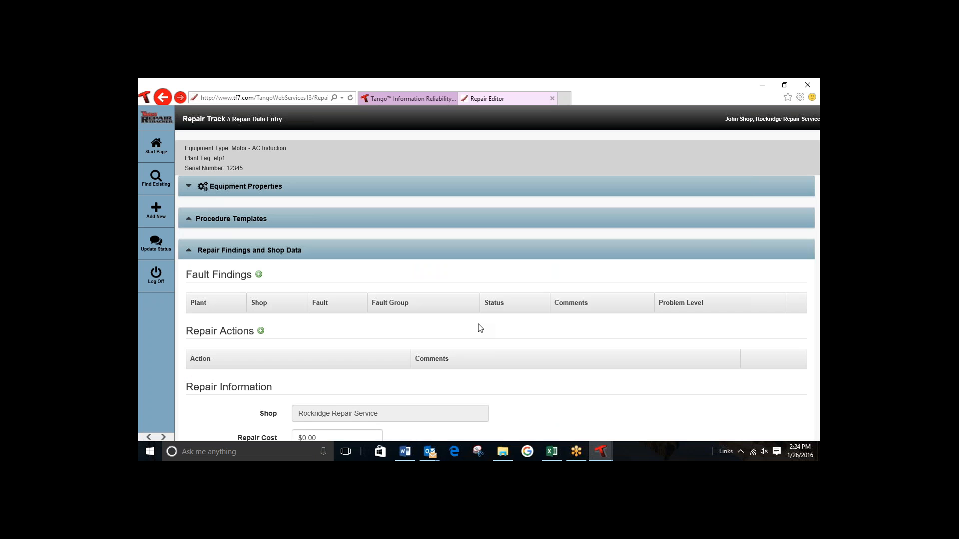
left_click(155, 146)
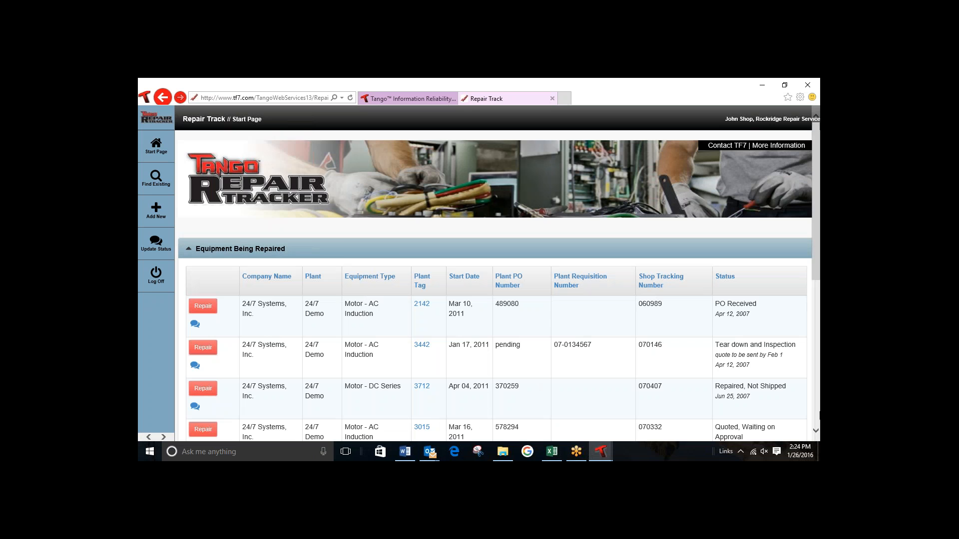
Step: Open the efp1 motor's property listing and review its properties, linked documents and available actions
scroll(494, 272, "down", 4)
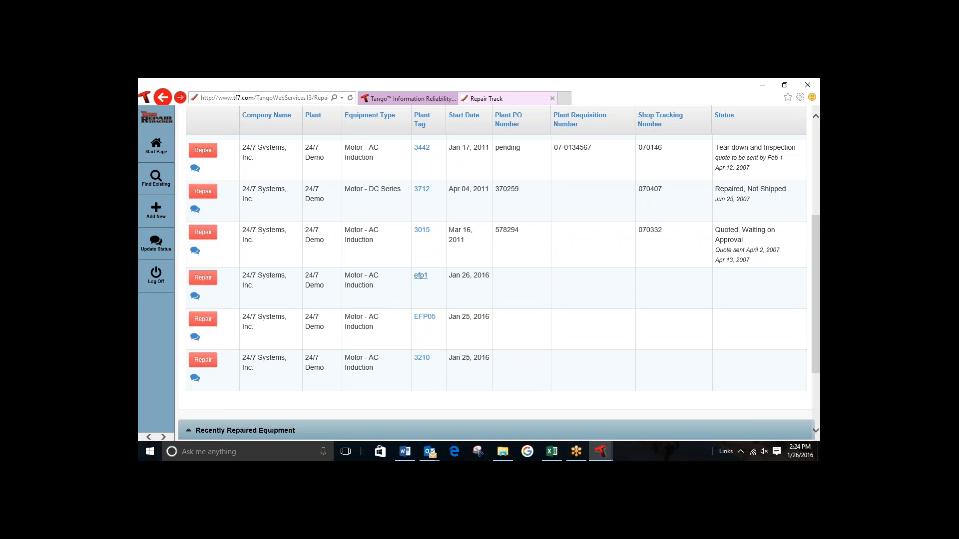
left_click(419, 278)
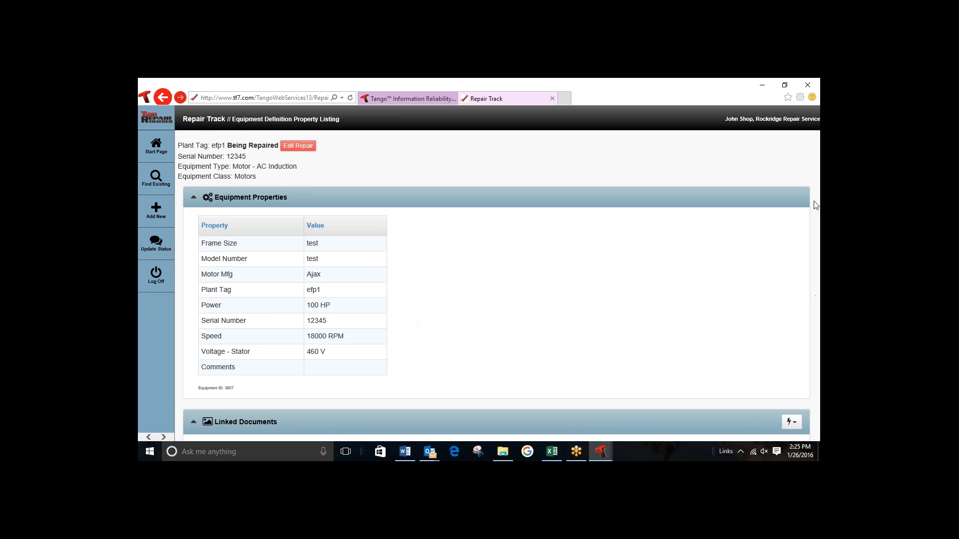
left_click_drag(819, 214, 815, 334)
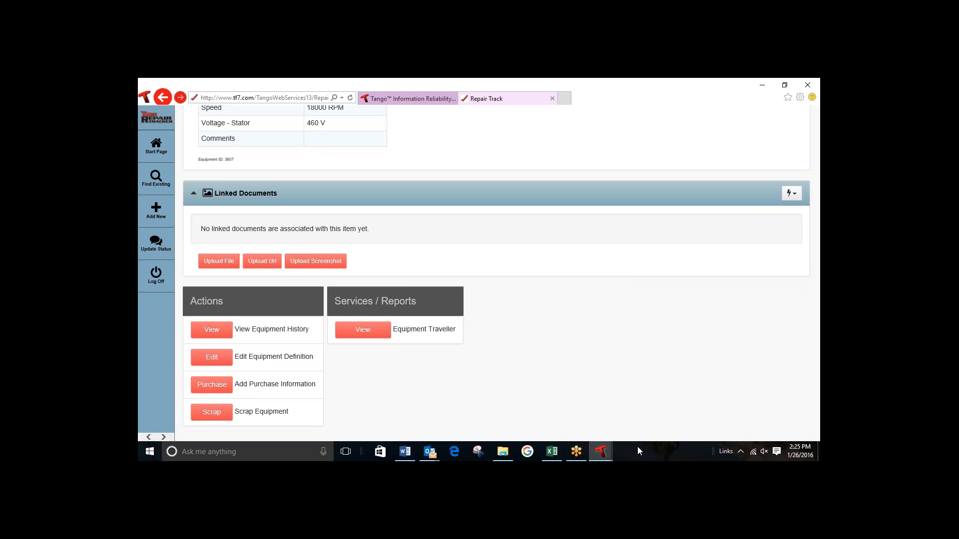
Step: Open a blank equipment definition for a new Motor - AC Induction and review its property fields
left_click(155, 214)
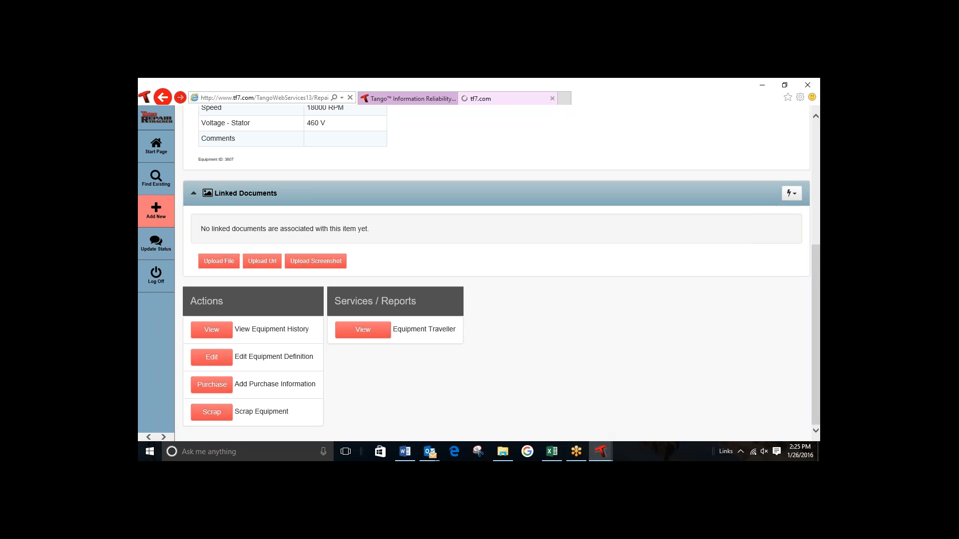
left_click(192, 165)
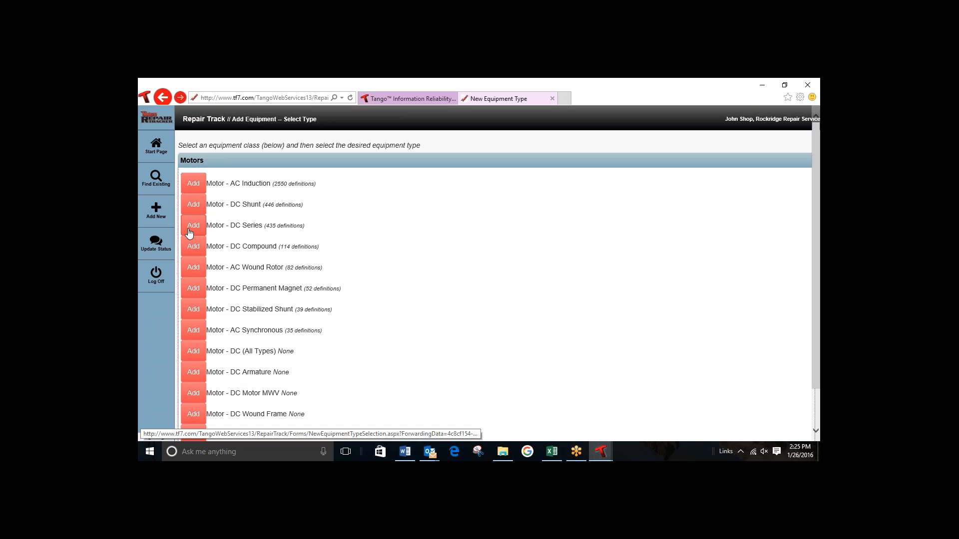
left_click(193, 187)
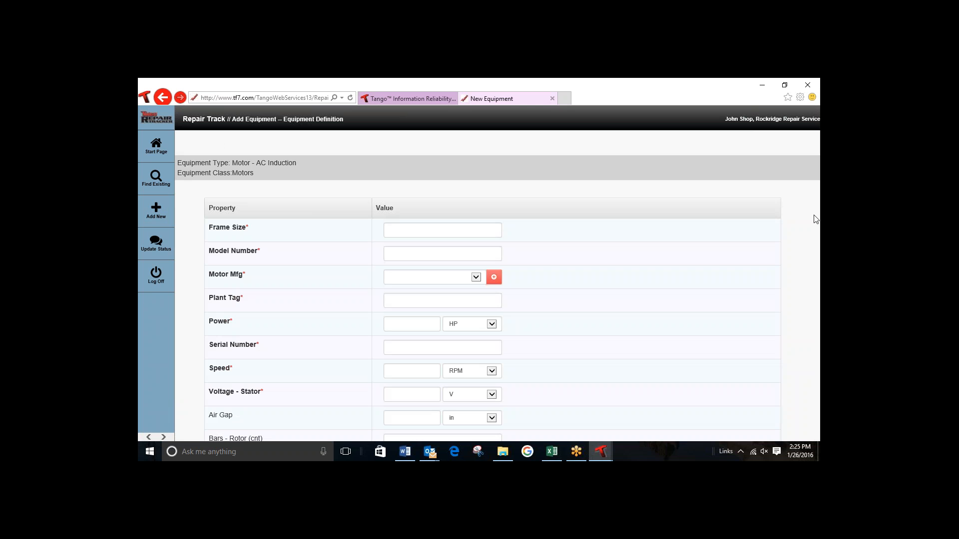
scroll(819, 228, "down", 8)
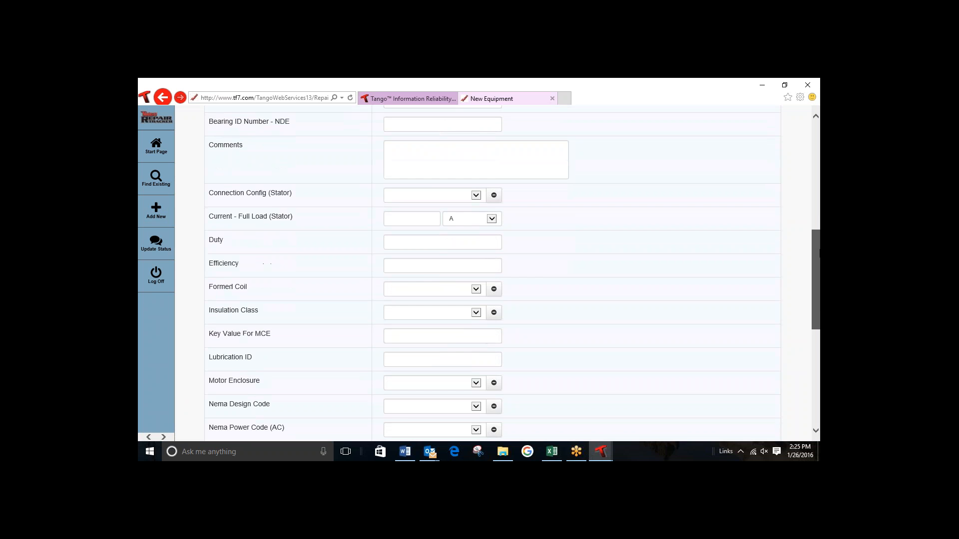
left_click_drag(819, 257, 819, 170)
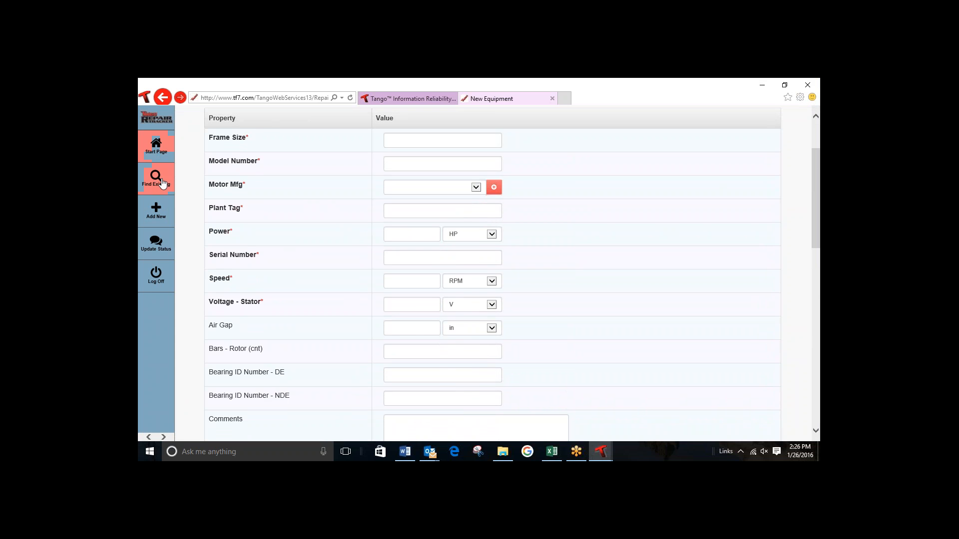
Step: Return to the start page and review the lists of equipment being repaired and recently repaired equipment
left_click(157, 152)
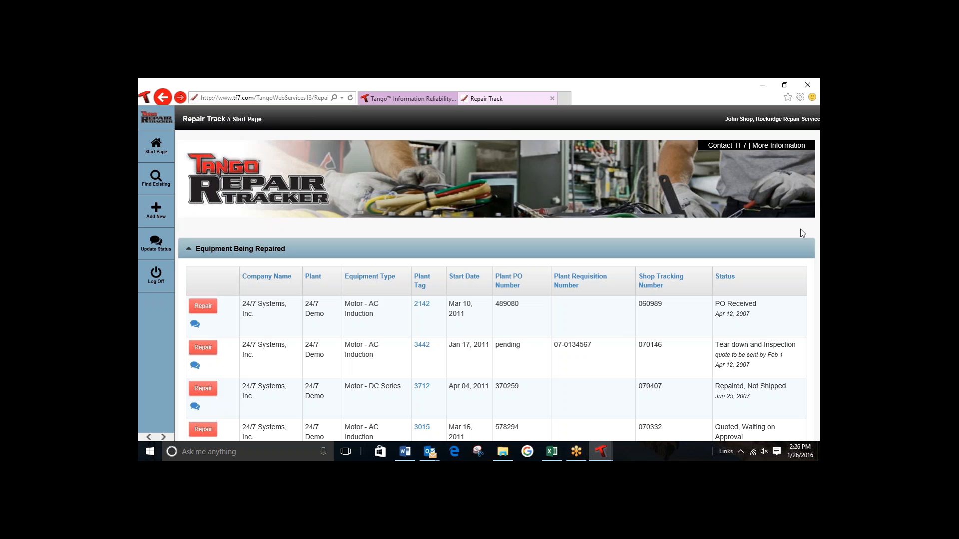
left_click_drag(817, 270, 818, 417)
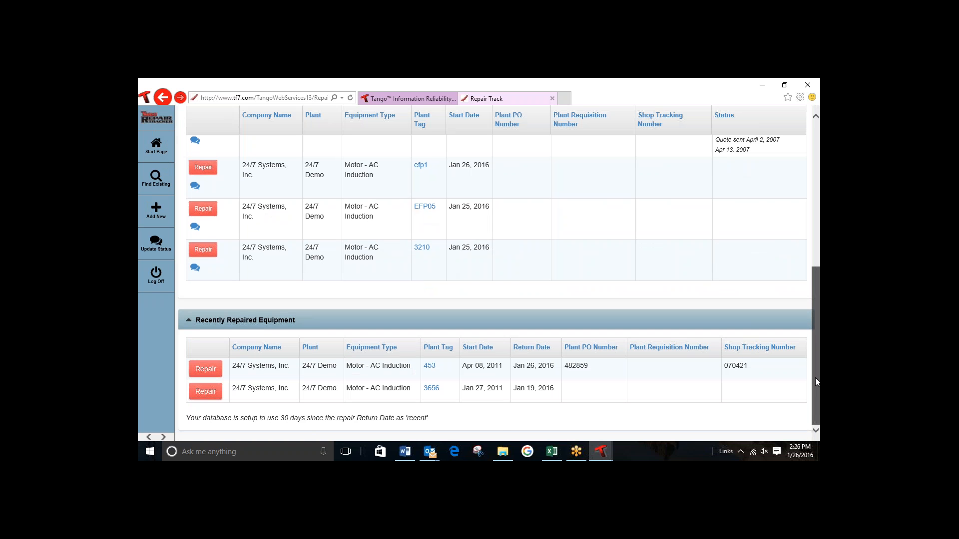
Step: Switch to the QRTAGS workbook in Excel and paste the clipboard text into cell C3
left_click(552, 452)
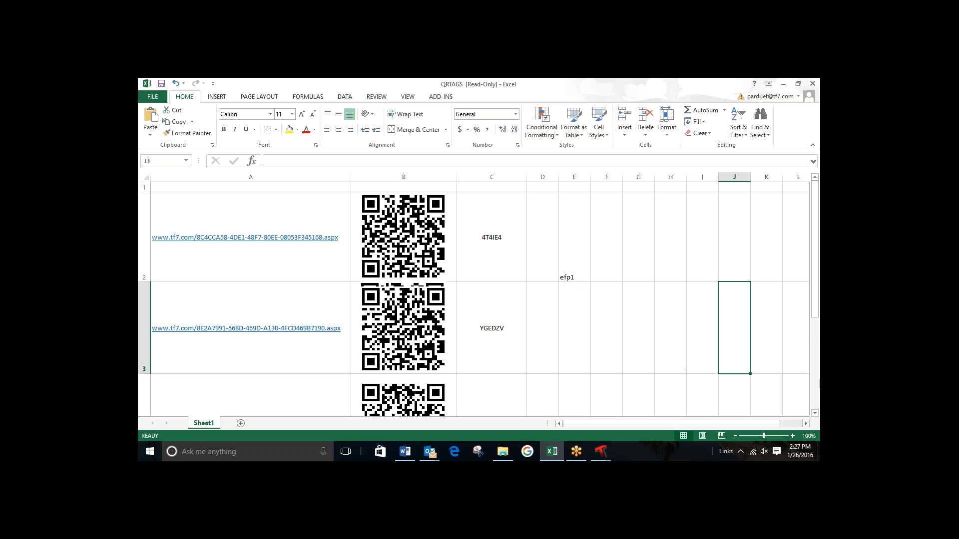
left_click_drag(815, 309, 815, 331)
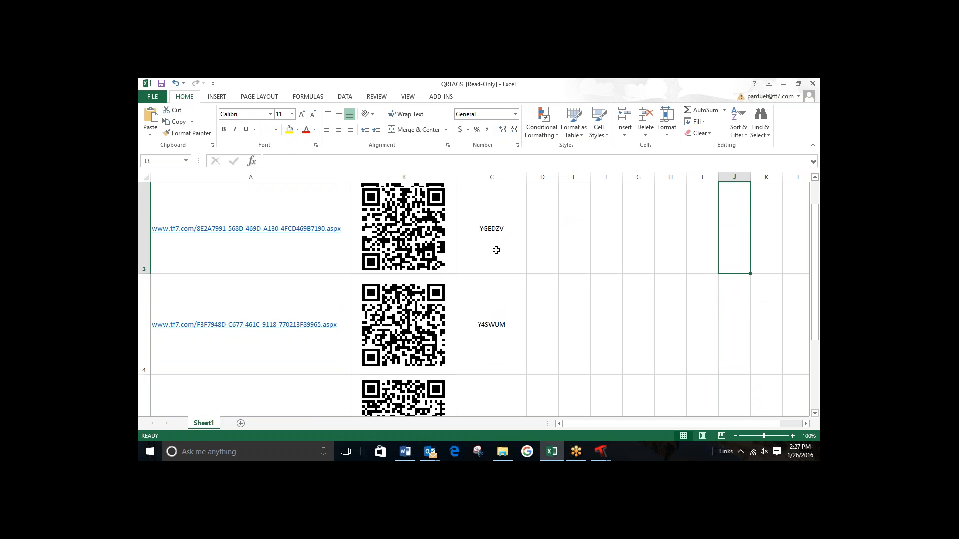
left_click(491, 230)
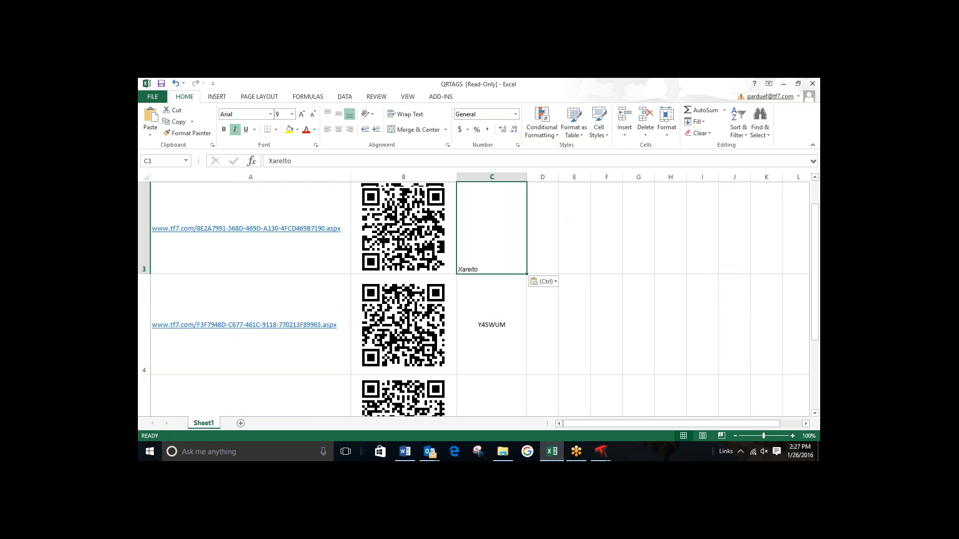
Step: Copy the human-readable tag code Y4SWUM from cell C4
left_click(264, 319)
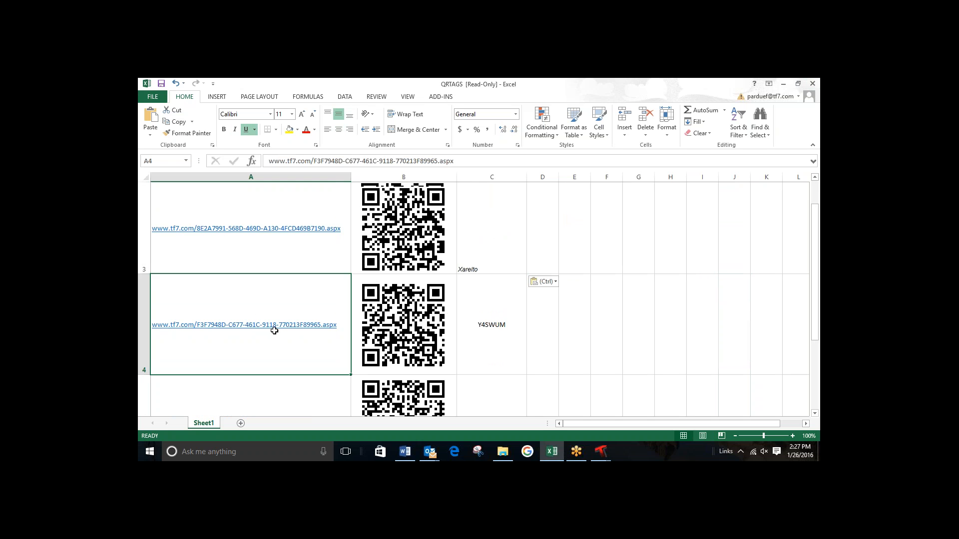
left_click(496, 323)
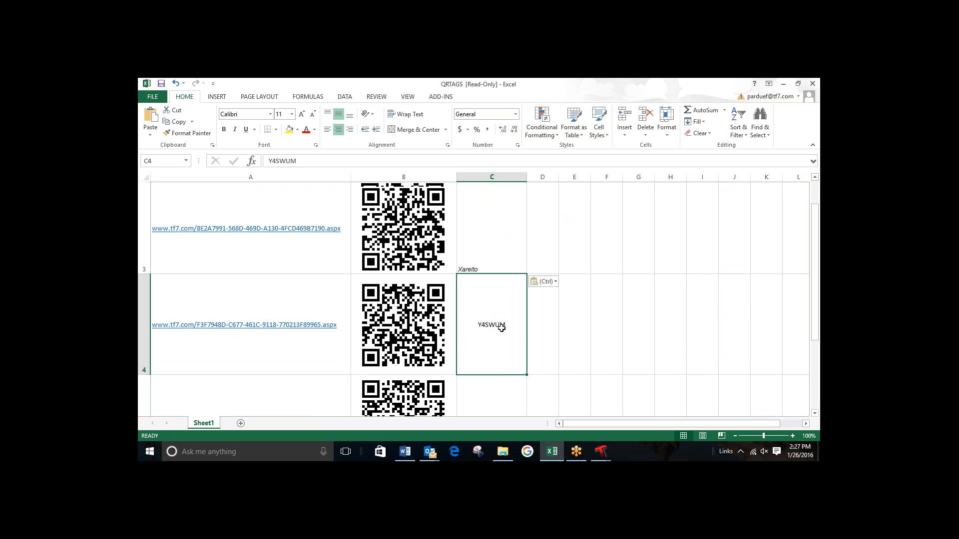
key("ctrl+c")
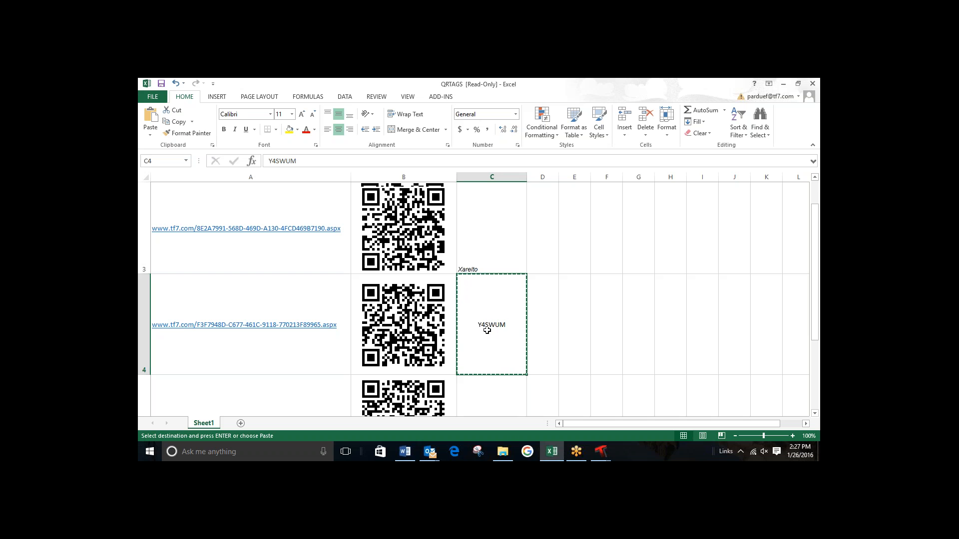
Step: Open the QR tag link in cell A4 in the browser, returning to the workbook to follow it a second time
left_click(321, 328)
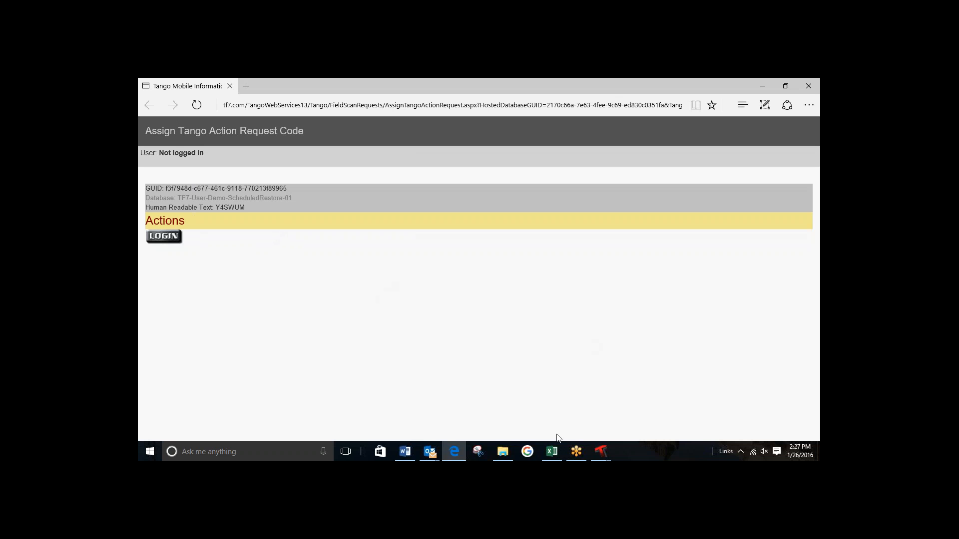
left_click(551, 454)
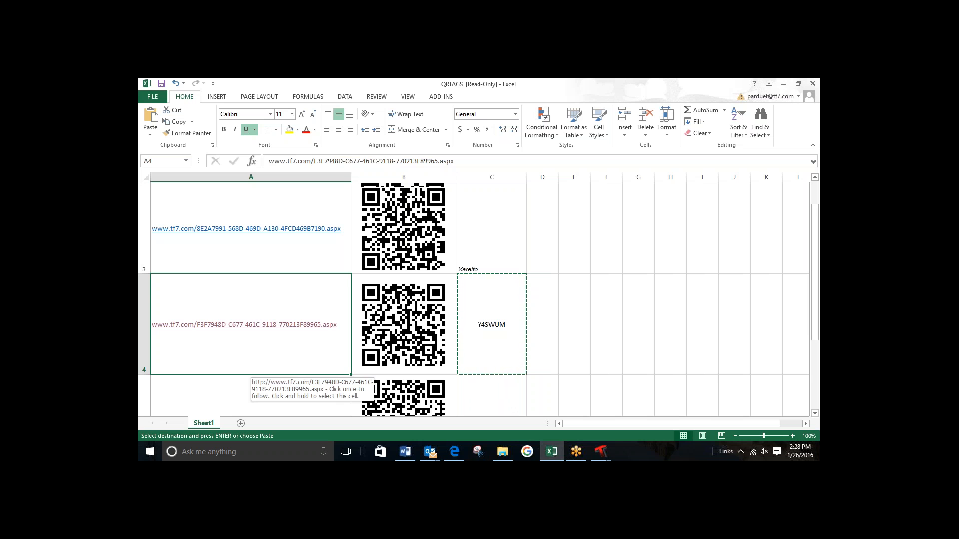
left_click(286, 325)
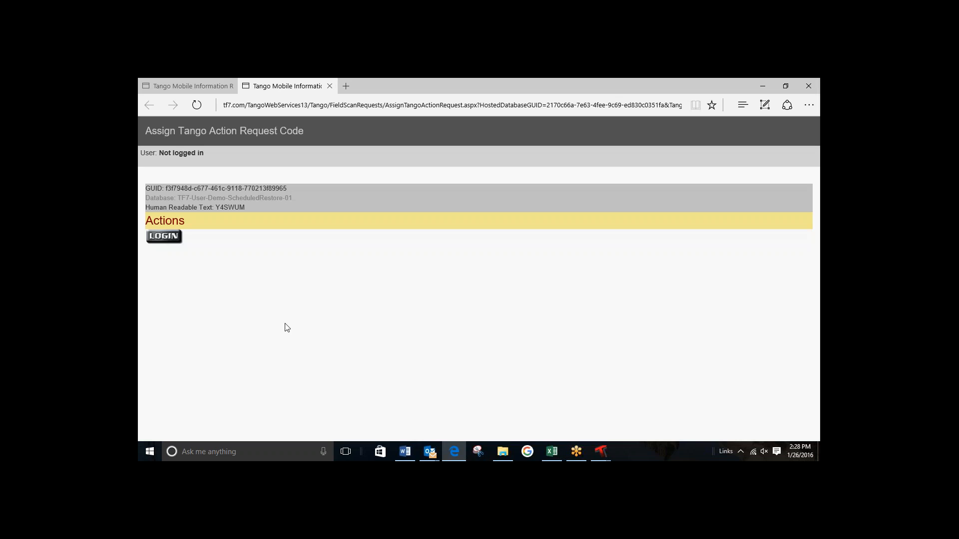
Step: Log in to the tag assignment page with the shop user's name and the account password
left_click(164, 237)
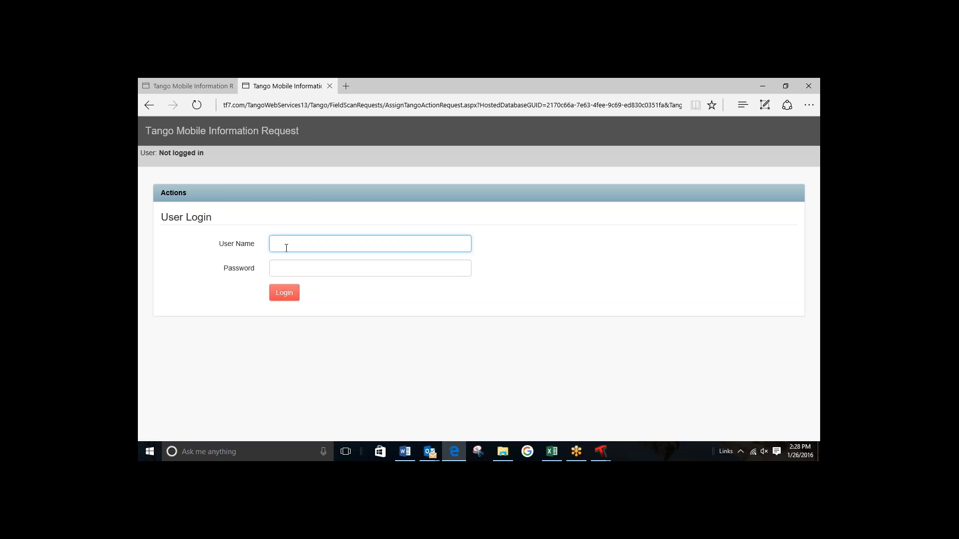
type("john shop")
left_click(328, 262)
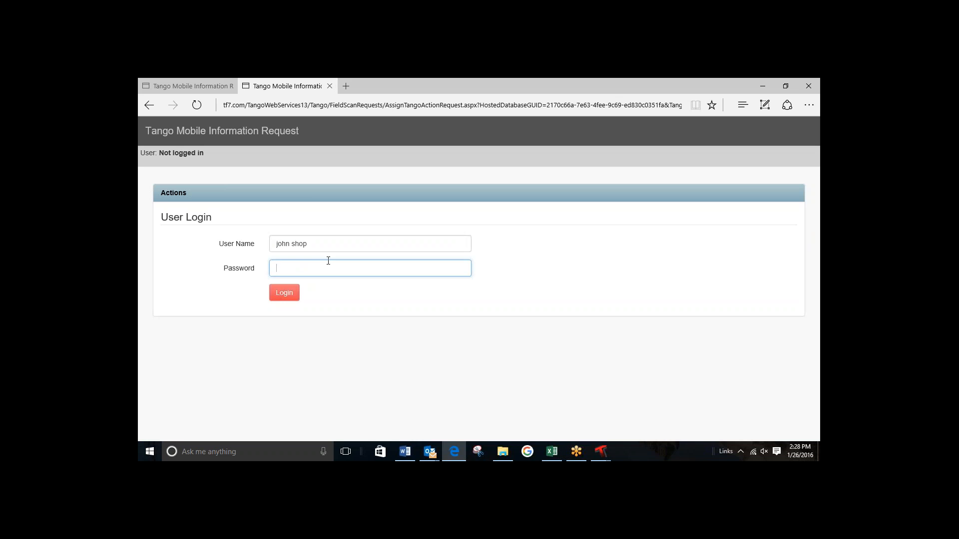
type("••••")
left_click(284, 294)
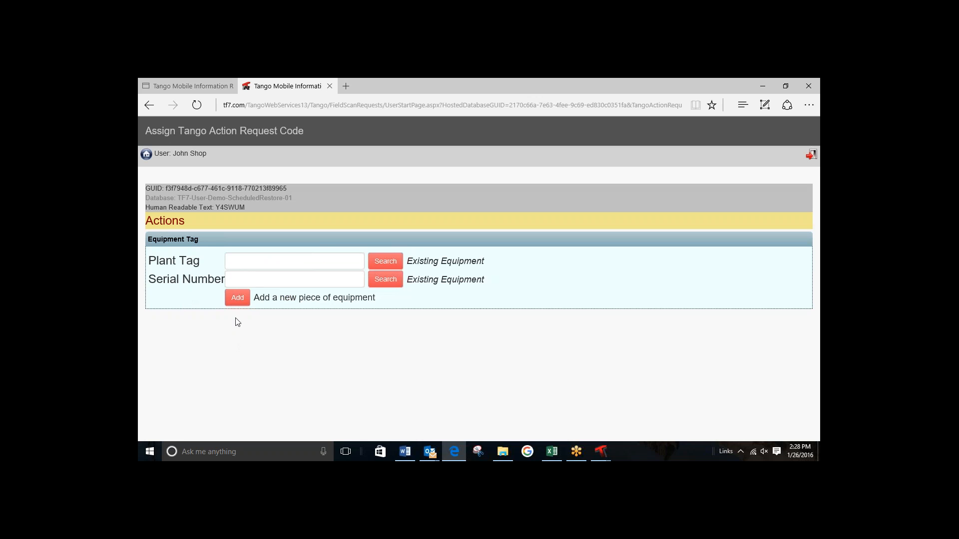
Step: Search existing equipment for plant tag efp05 and assign the QR tag to motor EFP05
left_click(248, 261)
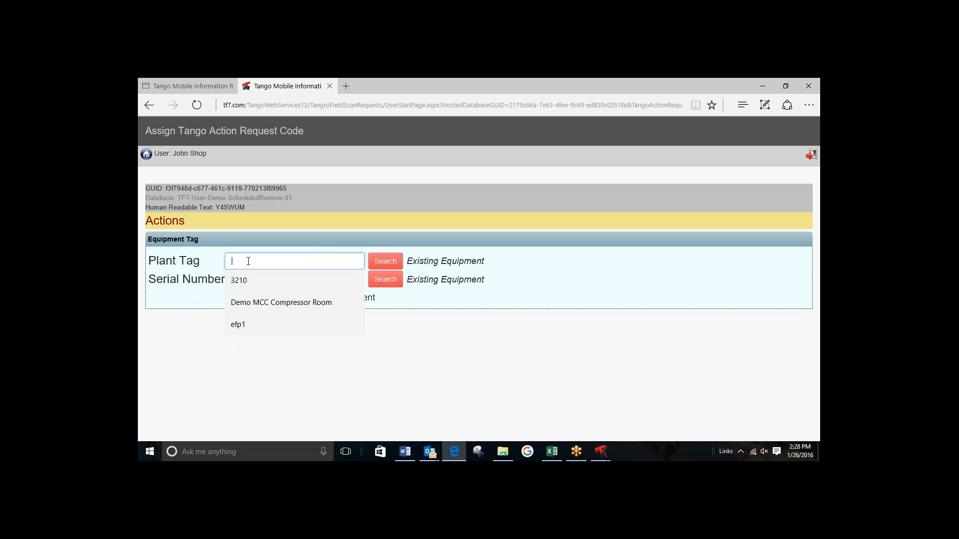
type("ef")
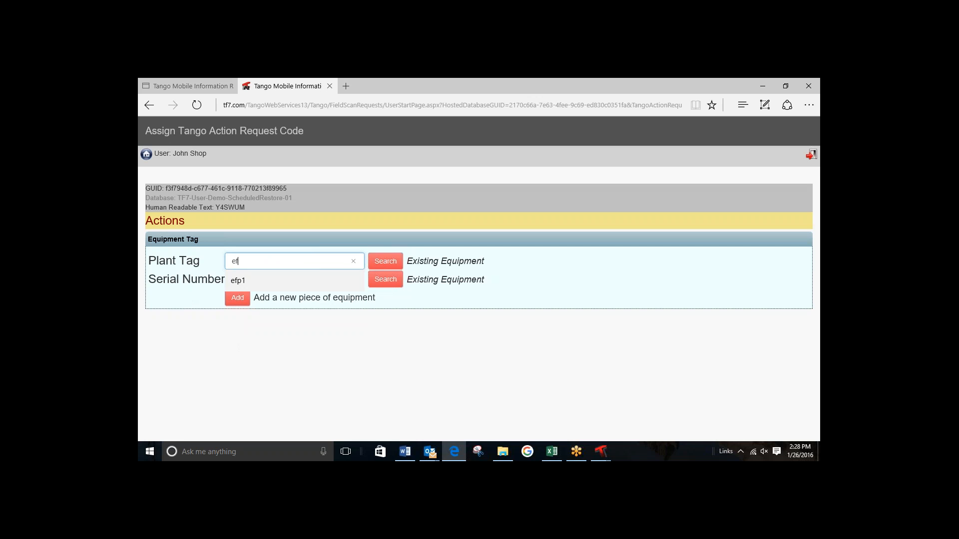
type("o0")
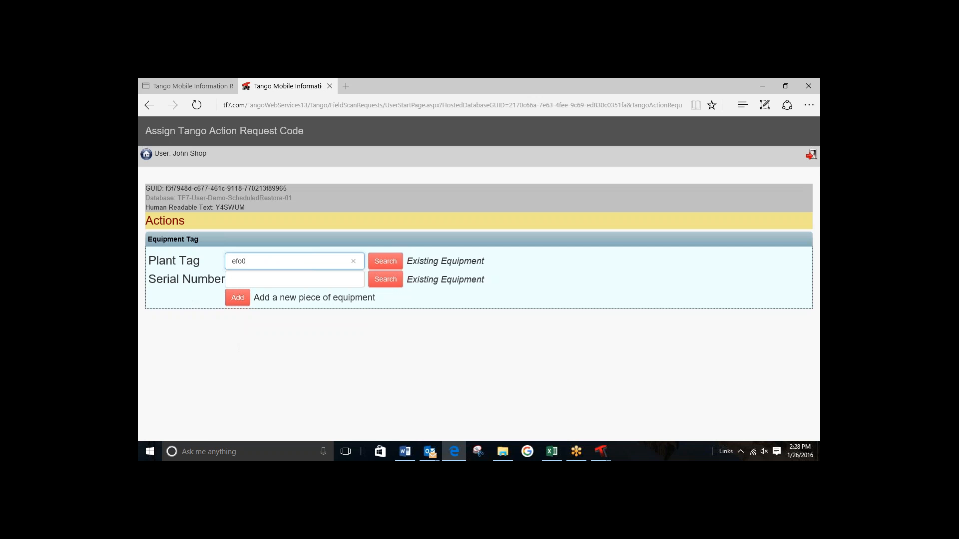
type("5")
left_click_drag(237, 261, 239, 262)
type("p")
left_click(389, 262)
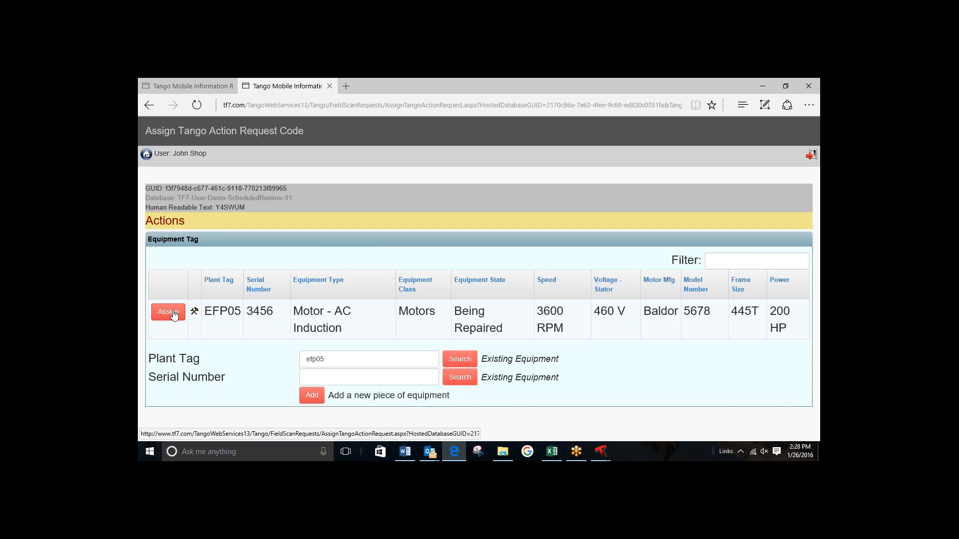
left_click(173, 313)
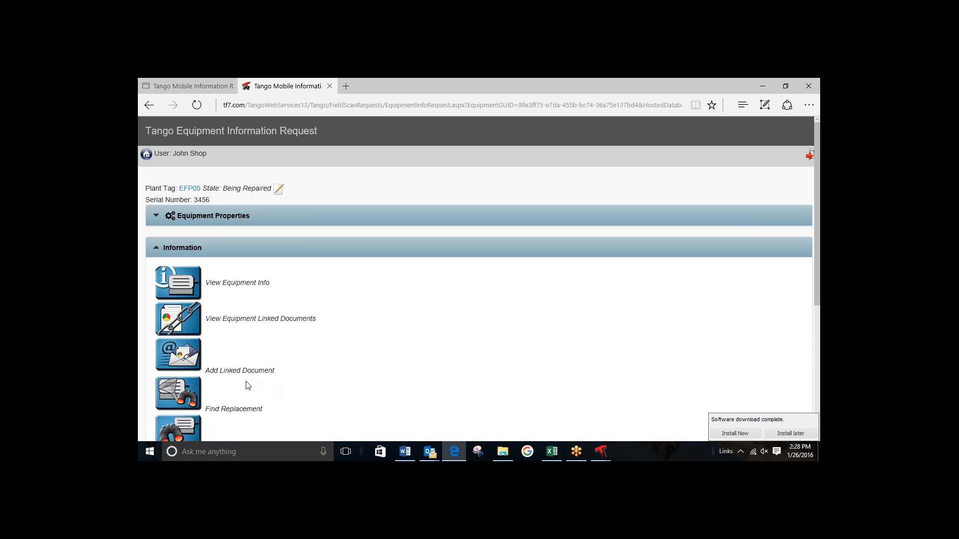
Step: Open the Remove Equipment destination page for EFP05 and try the email-to-Tango-users action, returning to the equipment page each time
left_click_drag(816, 193, 818, 274)
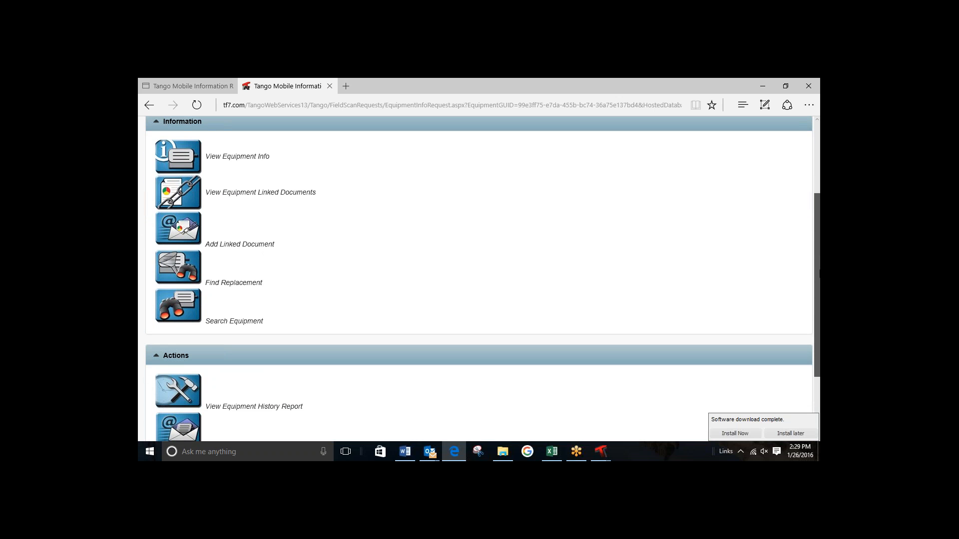
left_click_drag(817, 275, 818, 334)
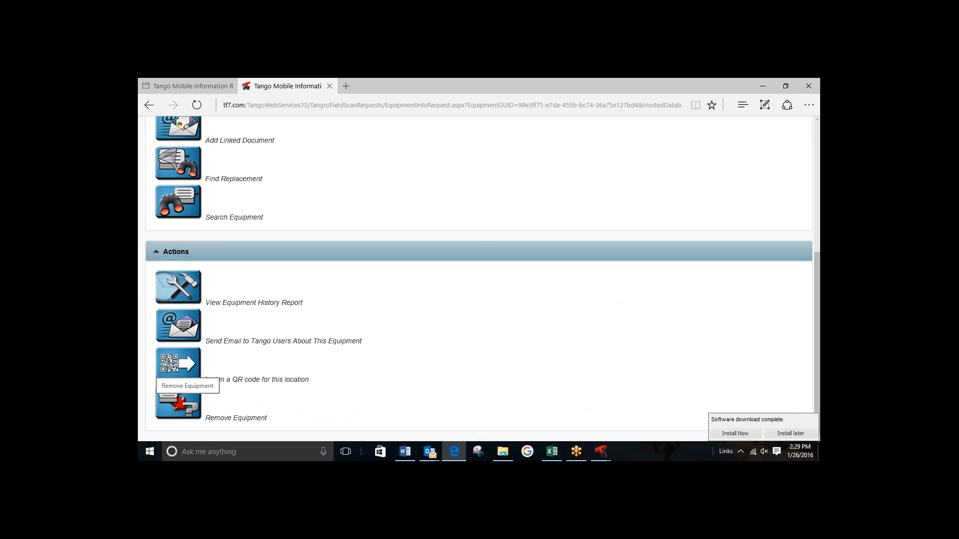
left_click(178, 408)
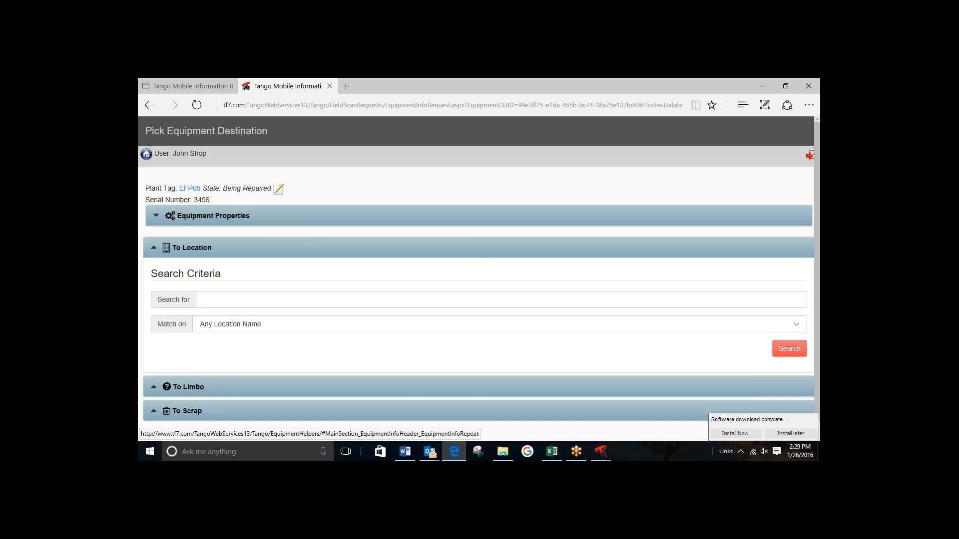
left_click(150, 106)
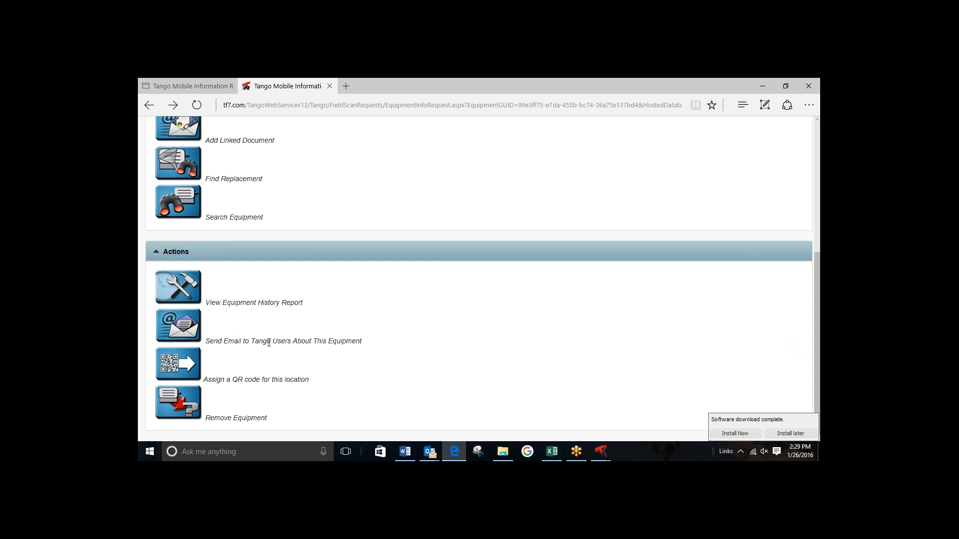
left_click(192, 335)
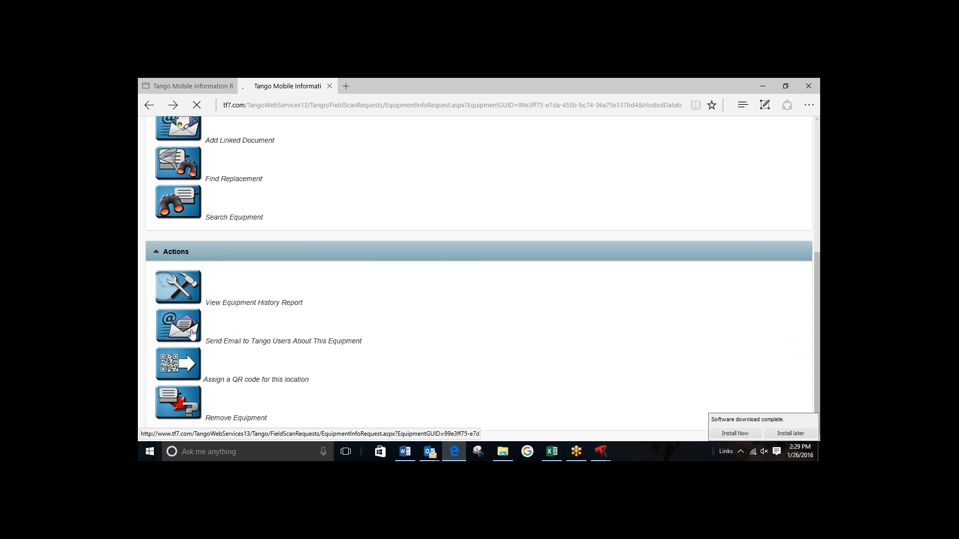
left_click(149, 106)
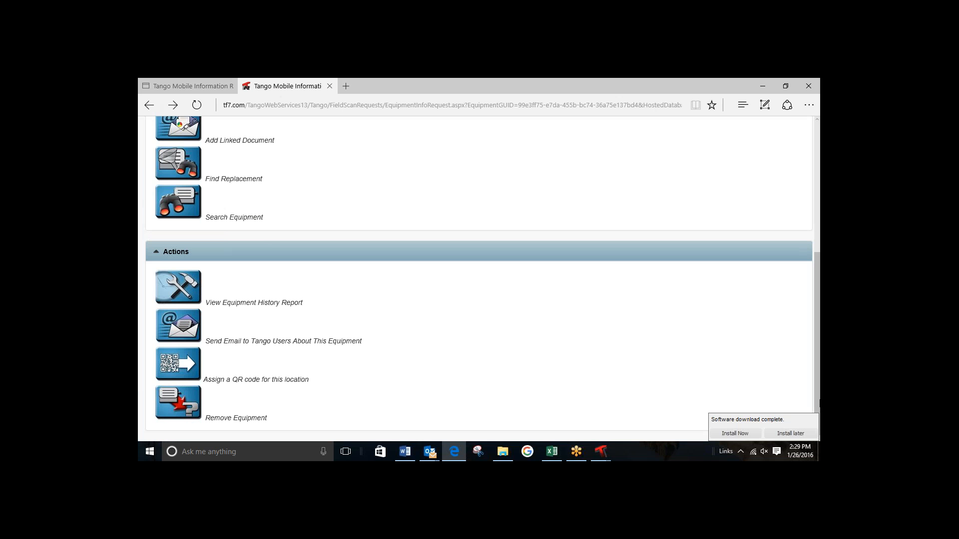
Step: Reload the EFP05 equipment page and review its Information and Actions options
left_click_drag(817, 401, 817, 264)
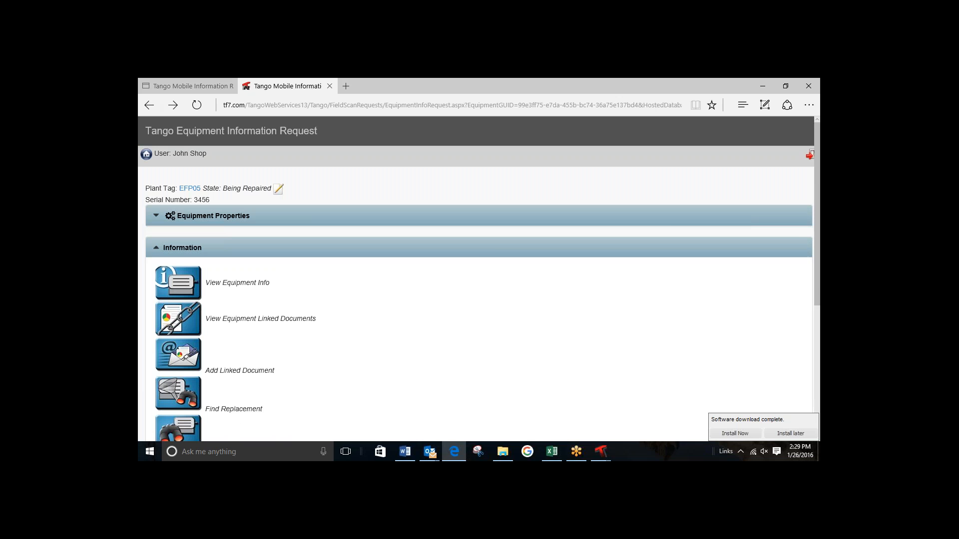
left_click(190, 189)
left_click_drag(814, 262, 814, 377)
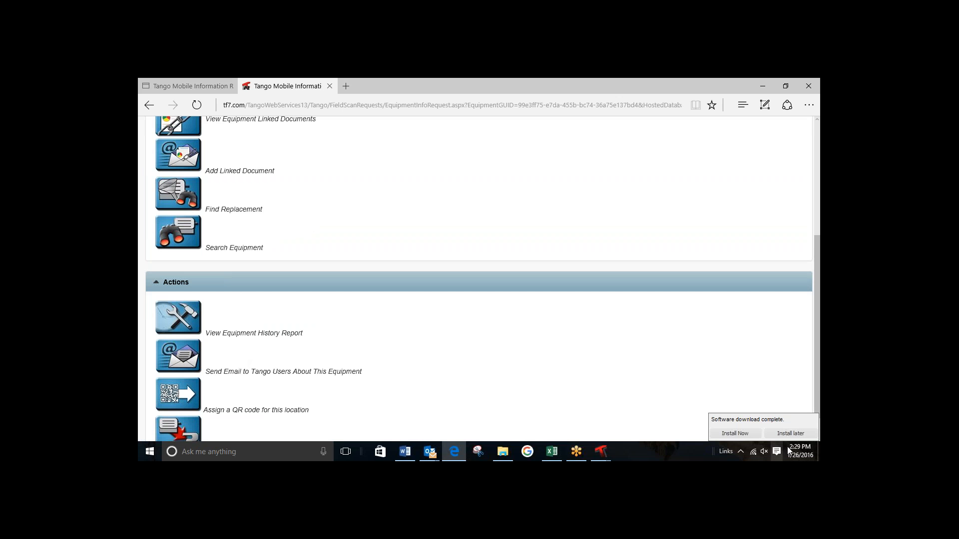
scroll(817, 397, "up", 3)
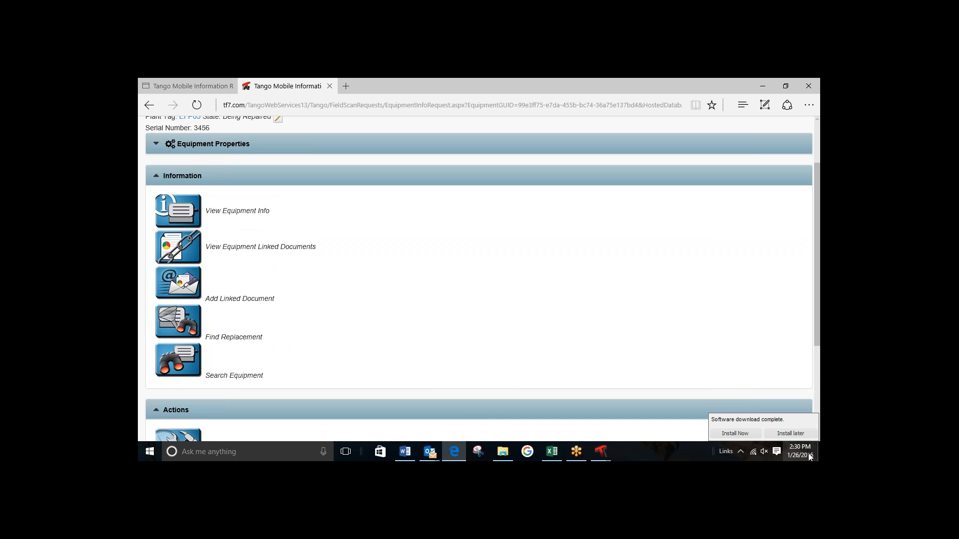
left_click_drag(817, 342, 818, 438)
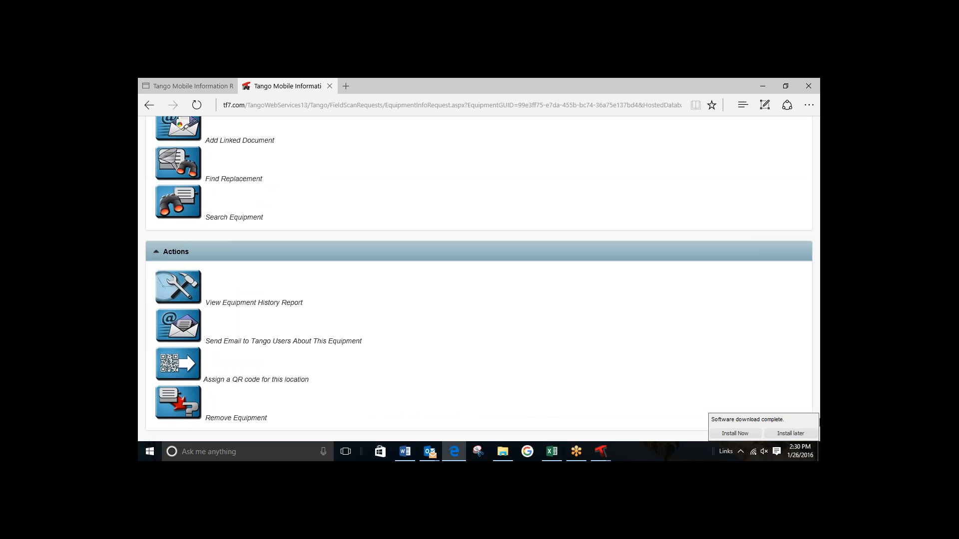
left_click_drag(817, 262, 819, 129)
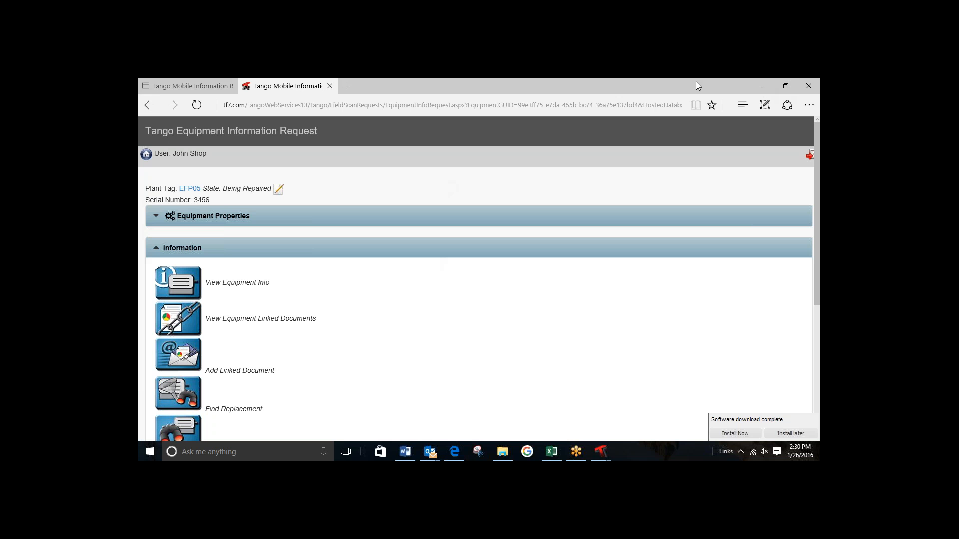
Step: Switch to Tango Repair Tracker and search existing equipment with Y4SWUM as the plant tag
left_click(761, 88)
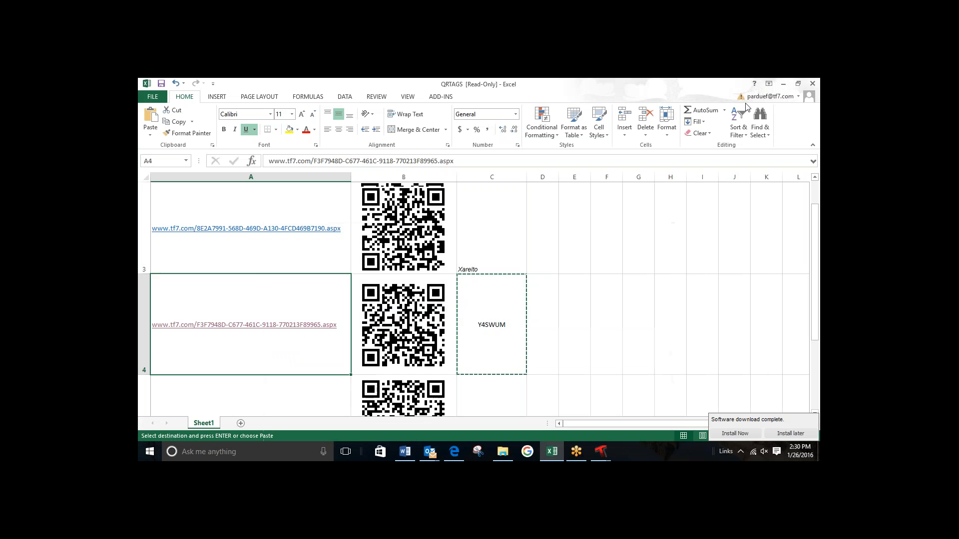
left_click(780, 84)
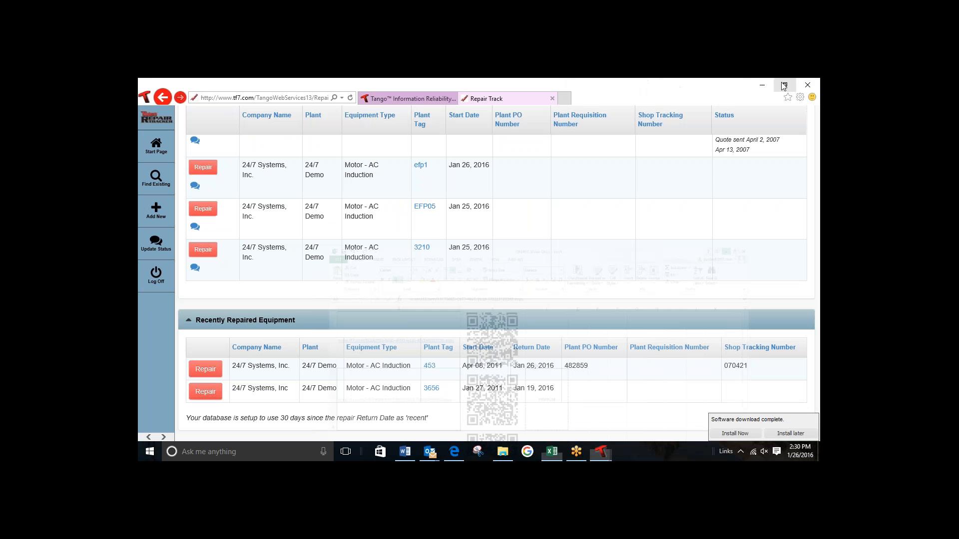
left_click(157, 178)
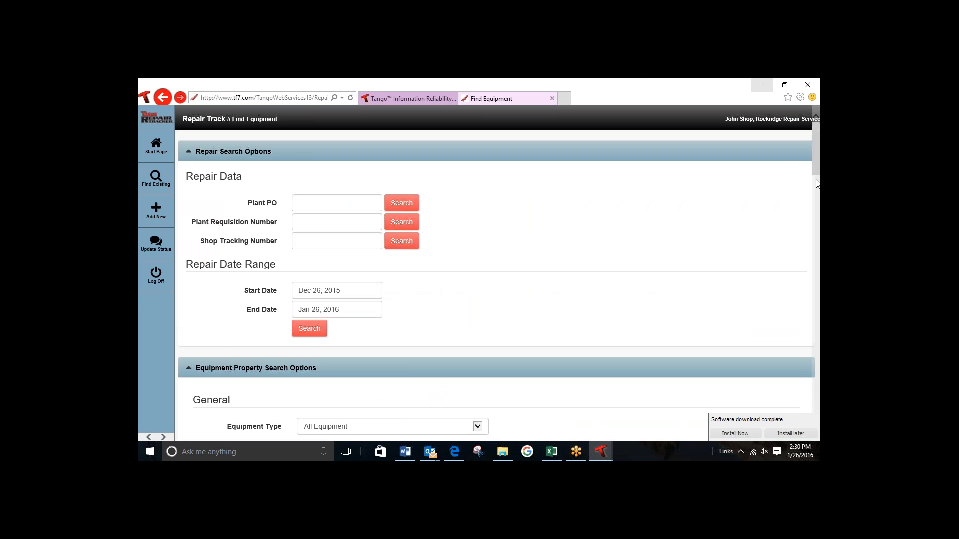
left_click_drag(816, 170, 817, 328)
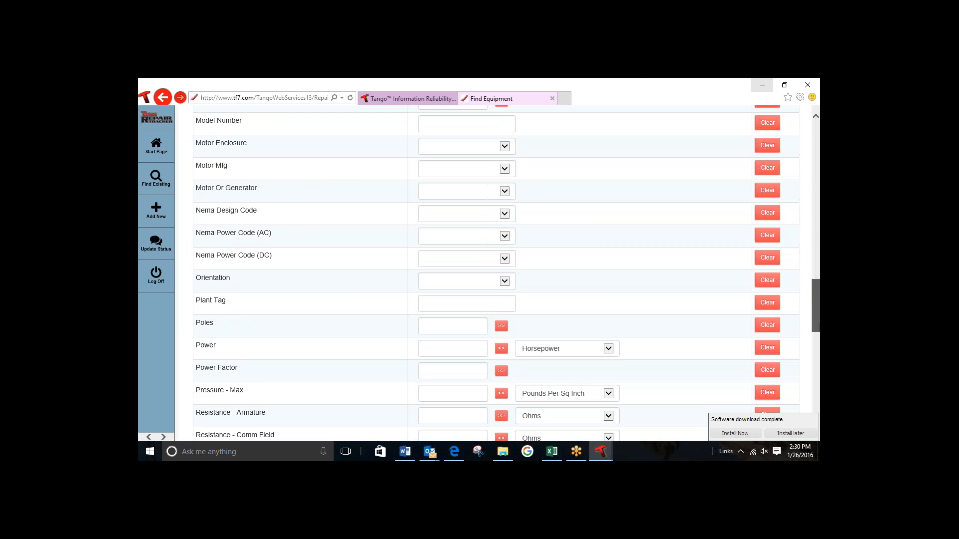
left_click(450, 308)
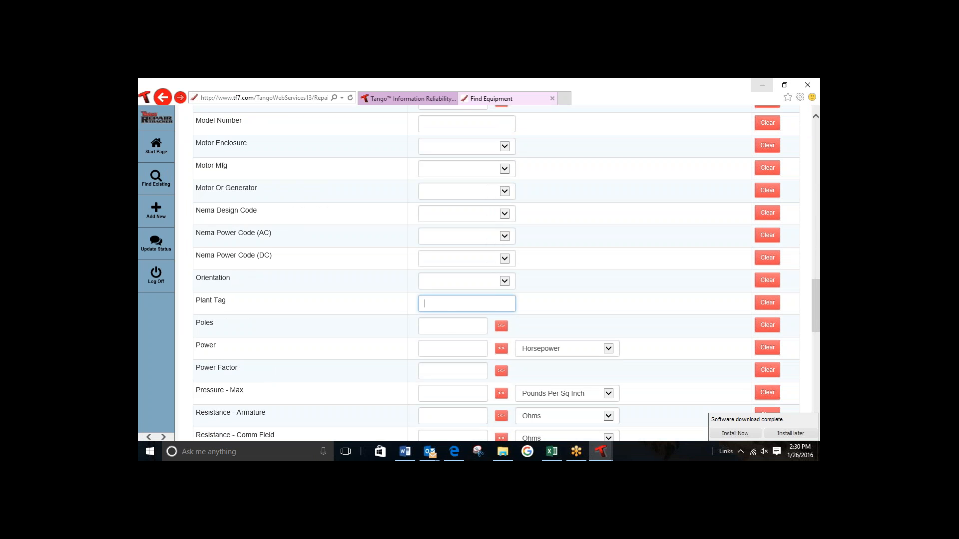
type("Y4SWUM")
left_click_drag(815, 314, 818, 425)
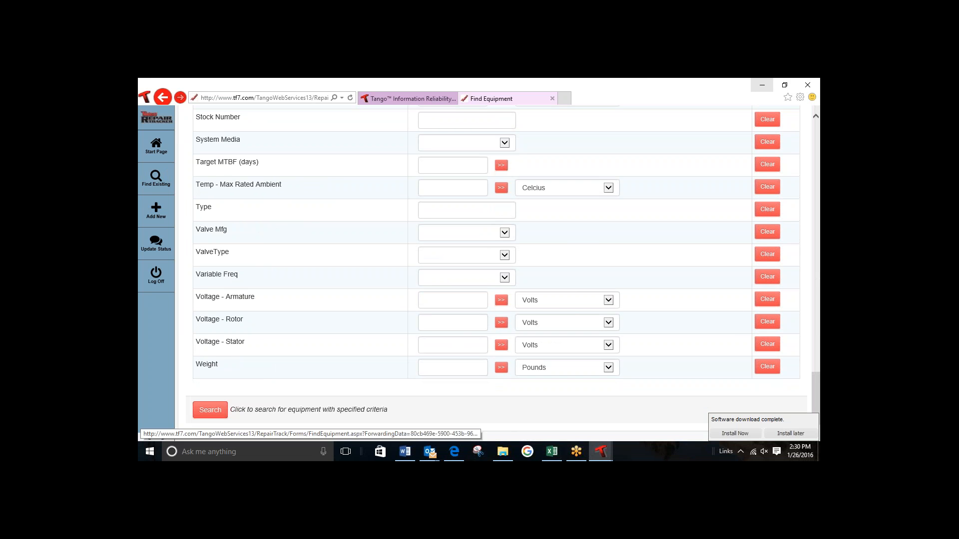
left_click(210, 411)
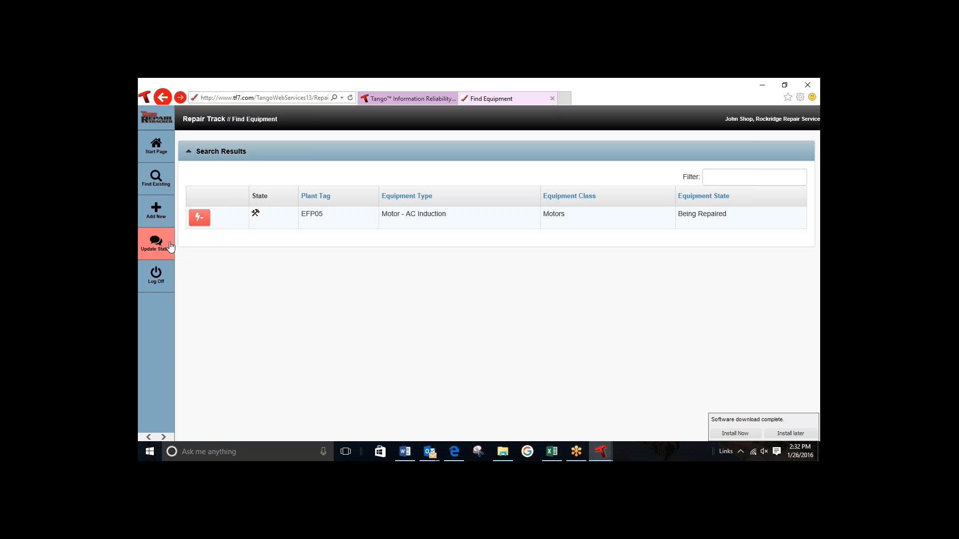
Step: Open the Equipment Traveller report for motor 2142 from the start page's list of equipment being repaired
left_click(160, 153)
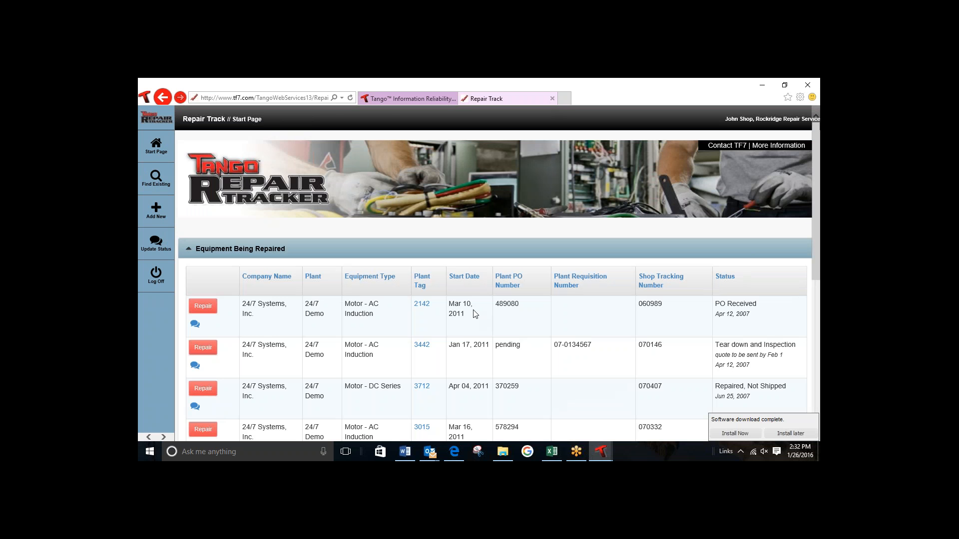
left_click(422, 304)
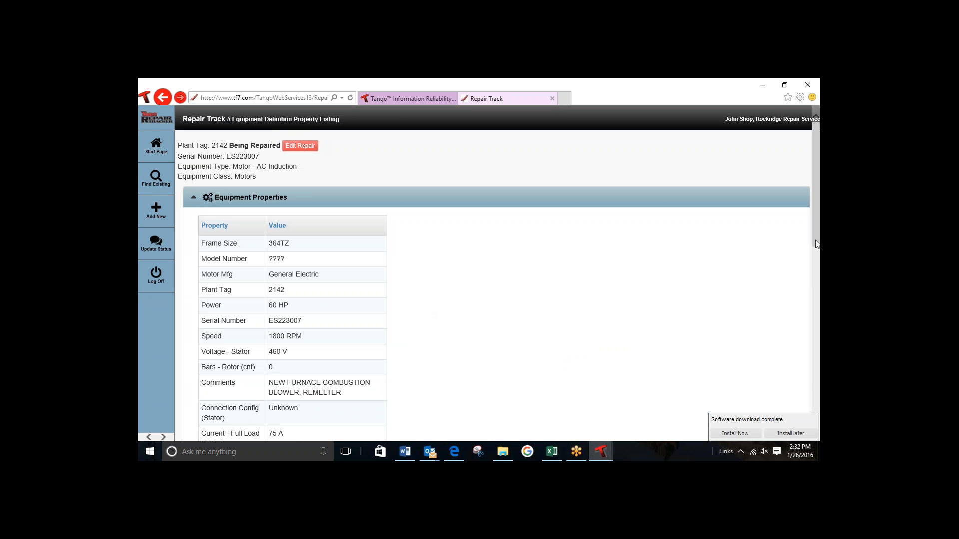
left_click_drag(817, 245, 819, 430)
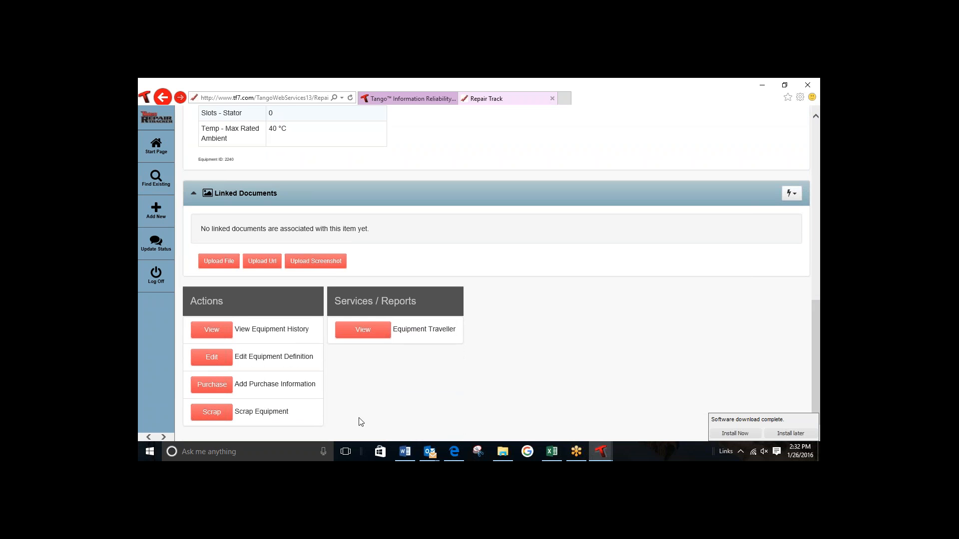
left_click(361, 332)
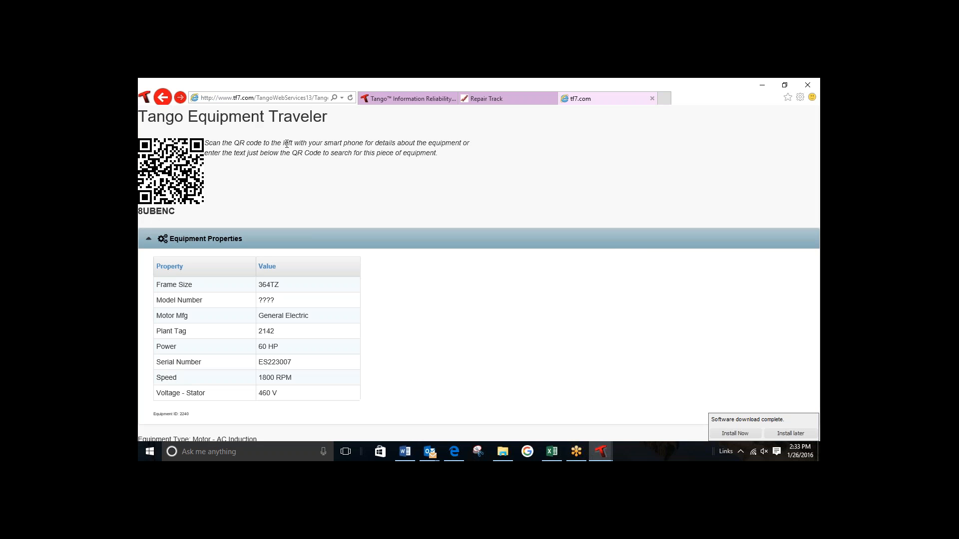
Step: Open the Tango public home page in a new tab, and return to the Repair Track start page
left_click(683, 81)
left_click(665, 103)
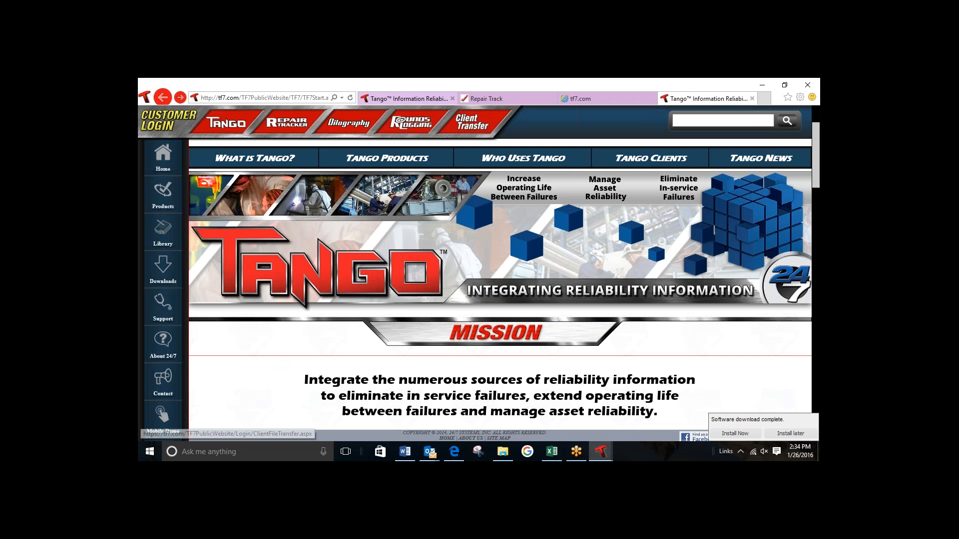
left_click(517, 98)
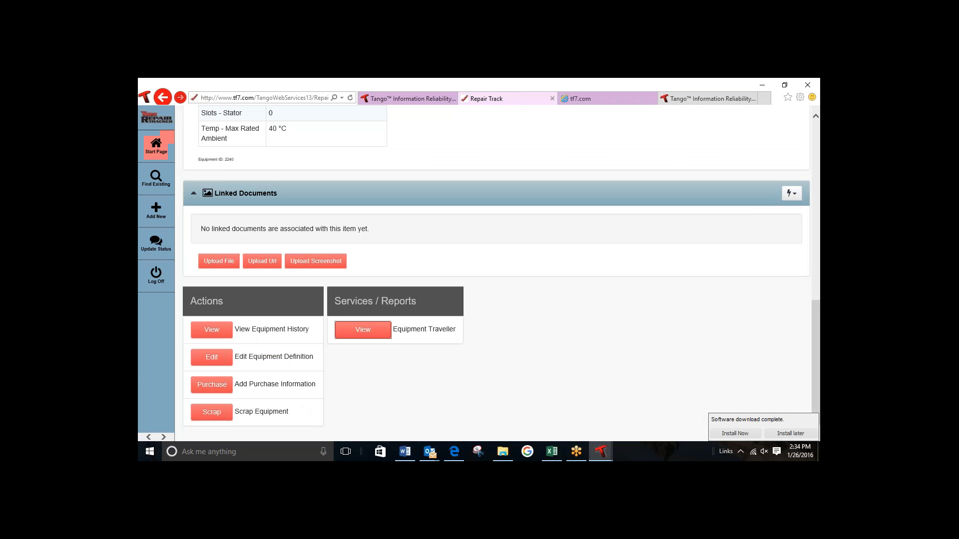
left_click(162, 144)
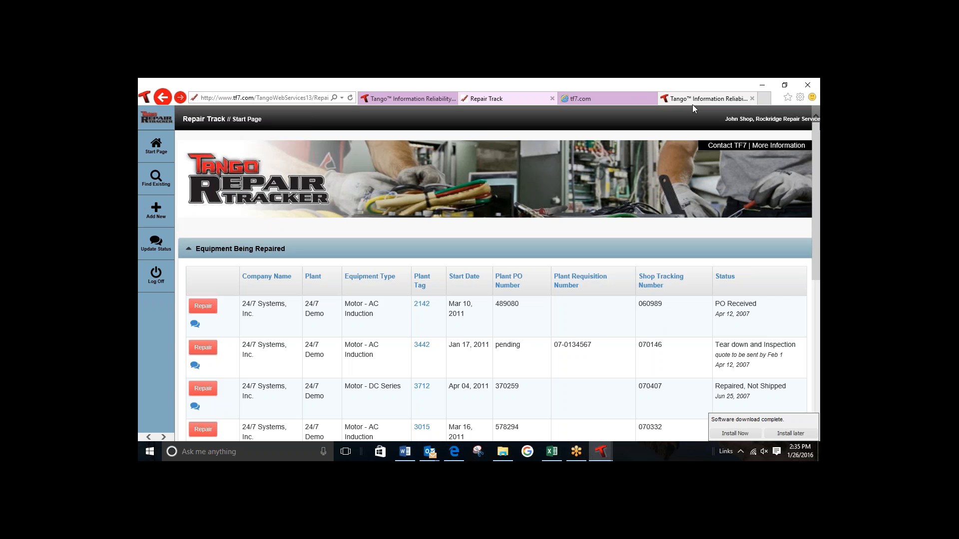
left_click(642, 85)
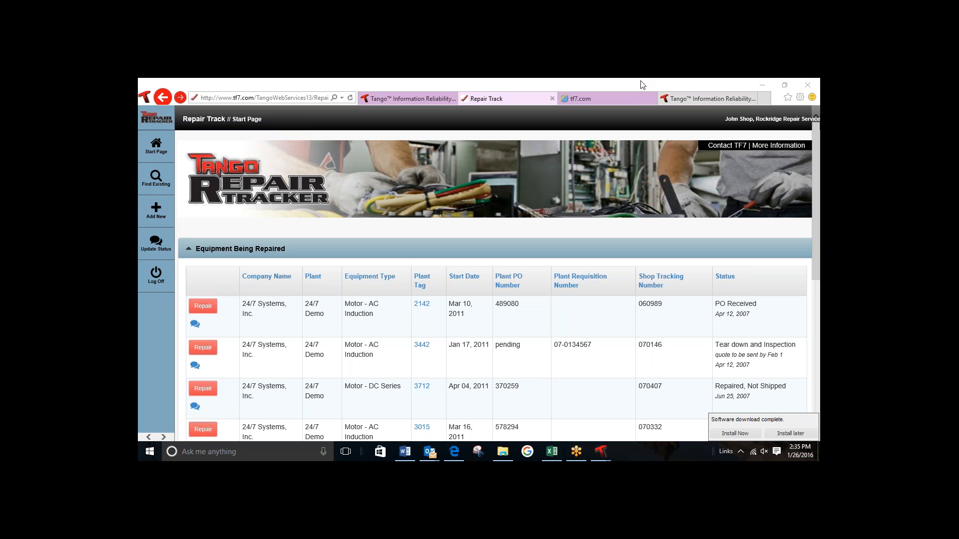